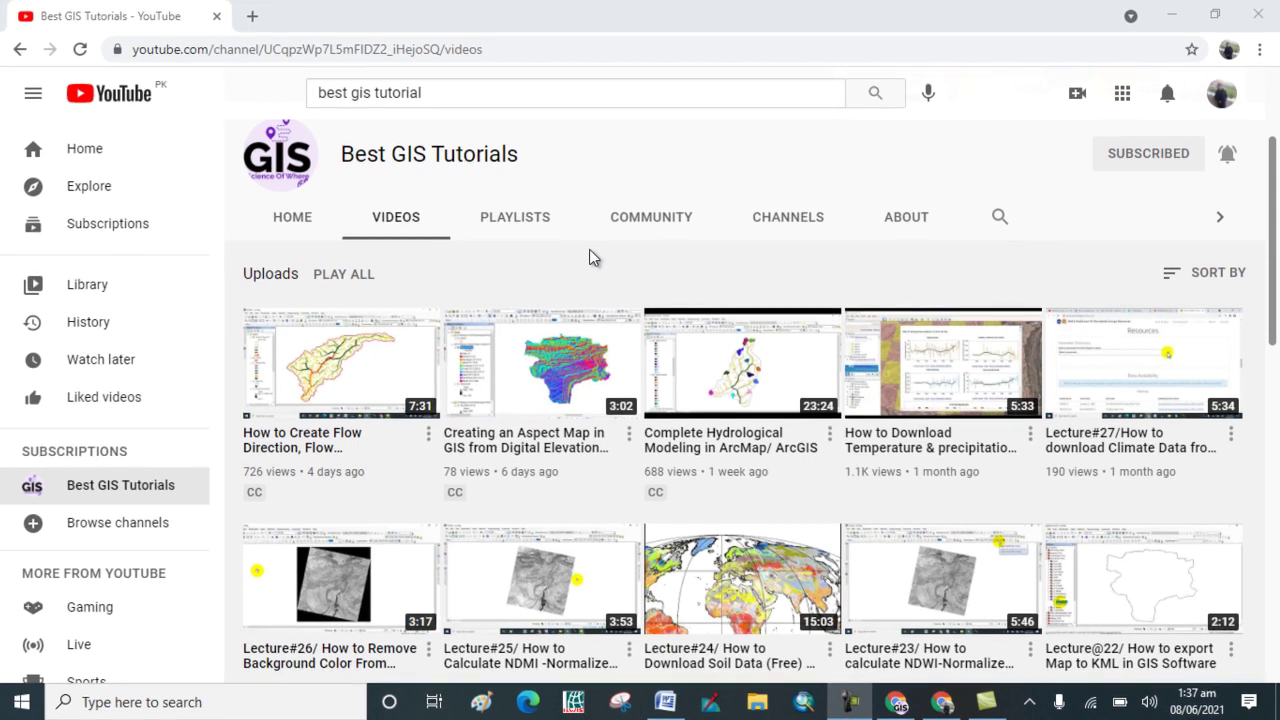
# Switch from the YouTube channel page to the Word document holding the Copernicus hub address
pyautogui.hotkey('alt', 'Tab')
pyautogui.click(559, 260)
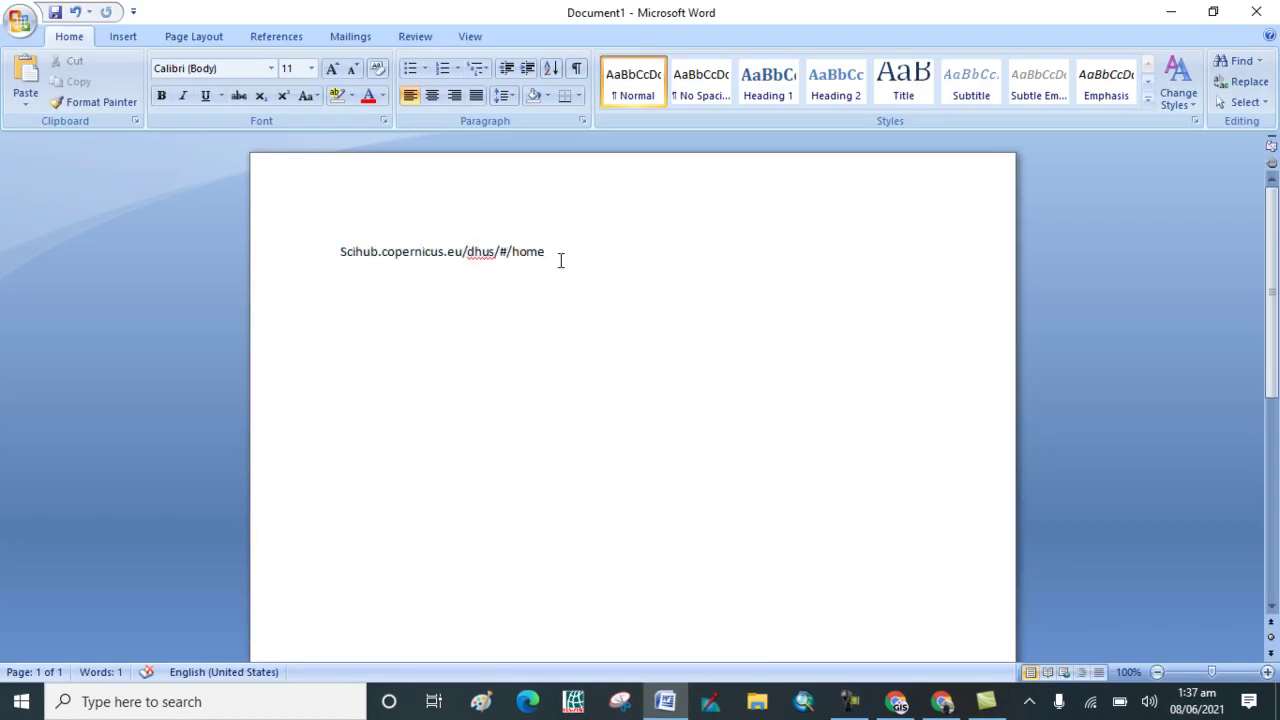
# Copy the Scihub.copernicus.eu/dhus/#/home address from Word and return to Chrome
pyautogui.moveTo(554, 251); pyautogui.dragTo(345, 252)
pyautogui.rightClick(376, 259)
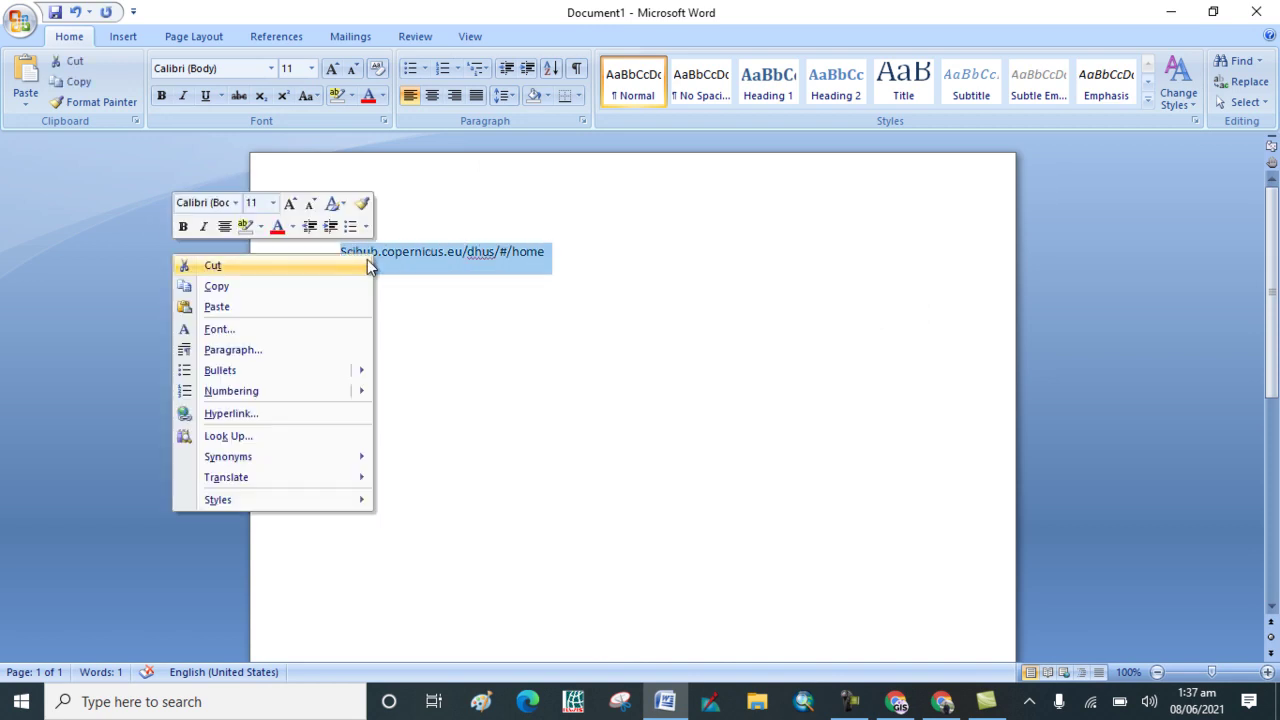
pyautogui.click(287, 286)
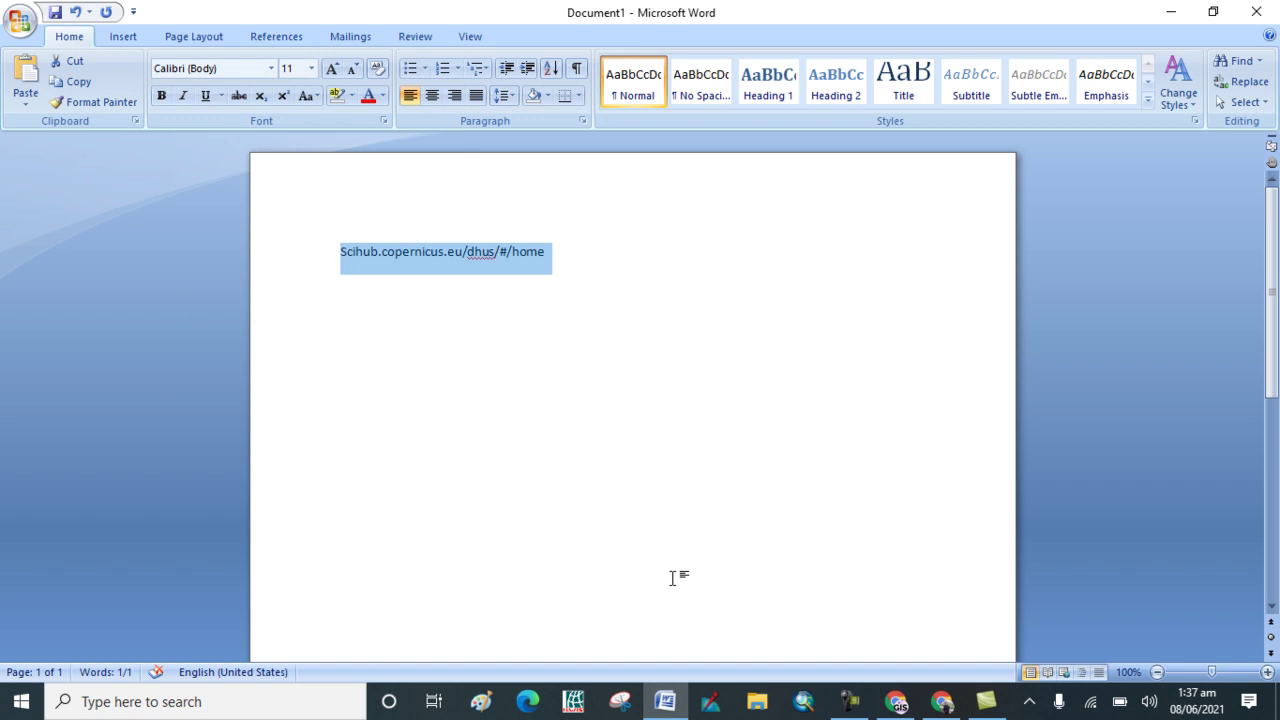
pyautogui.click(940, 706)
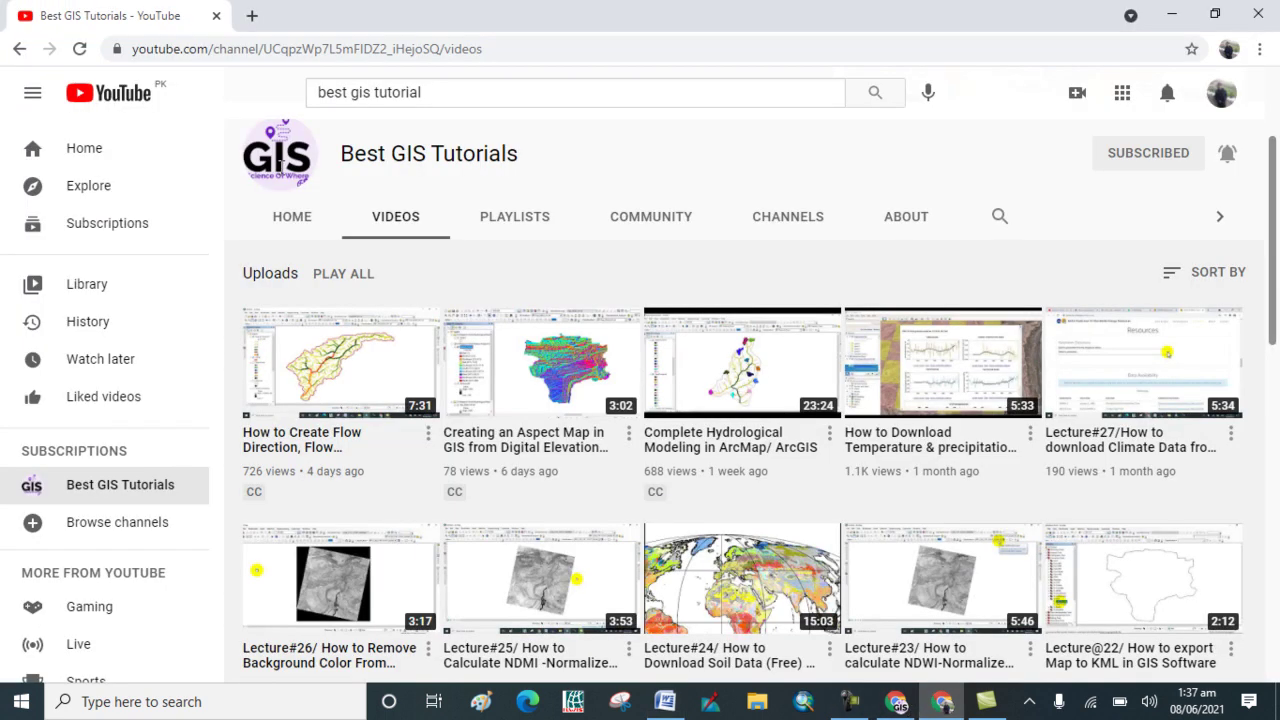
# Load Scihub.copernicus.eu/dhus/#/home in a new Chrome tab from the copied address
pyautogui.click(251, 15)
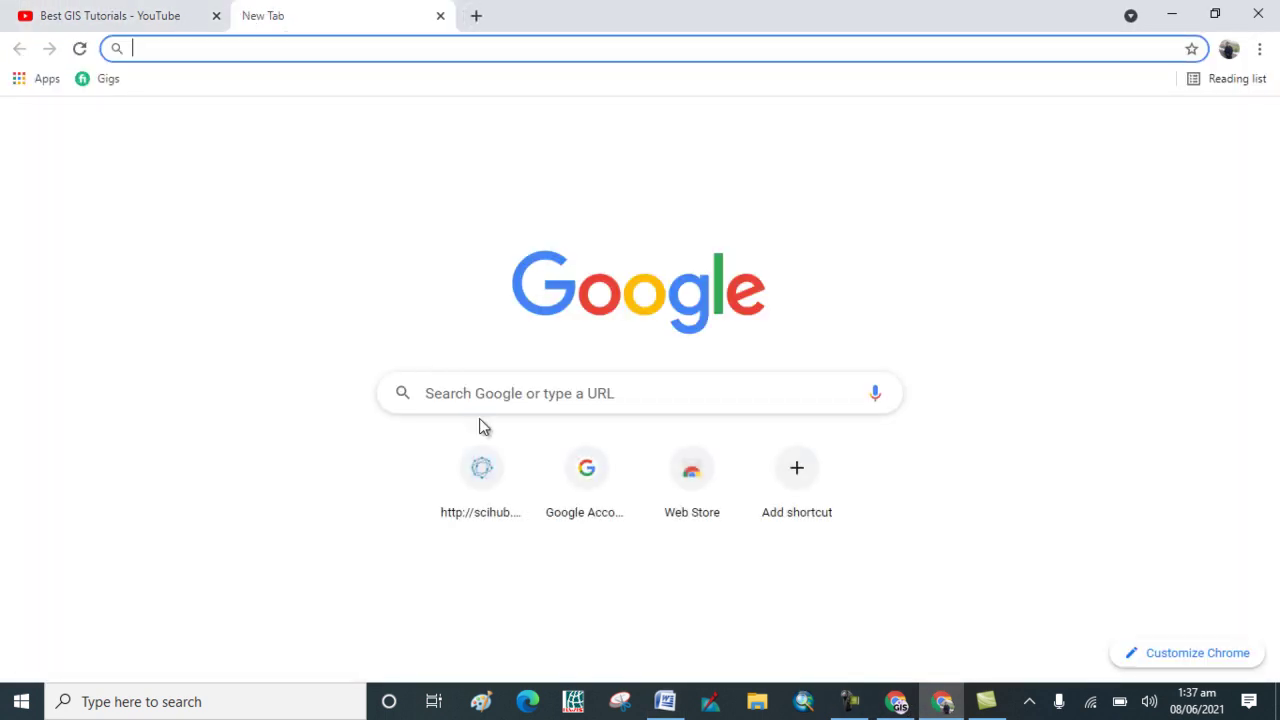
pyautogui.click(475, 400)
pyautogui.rightClick(475, 400)
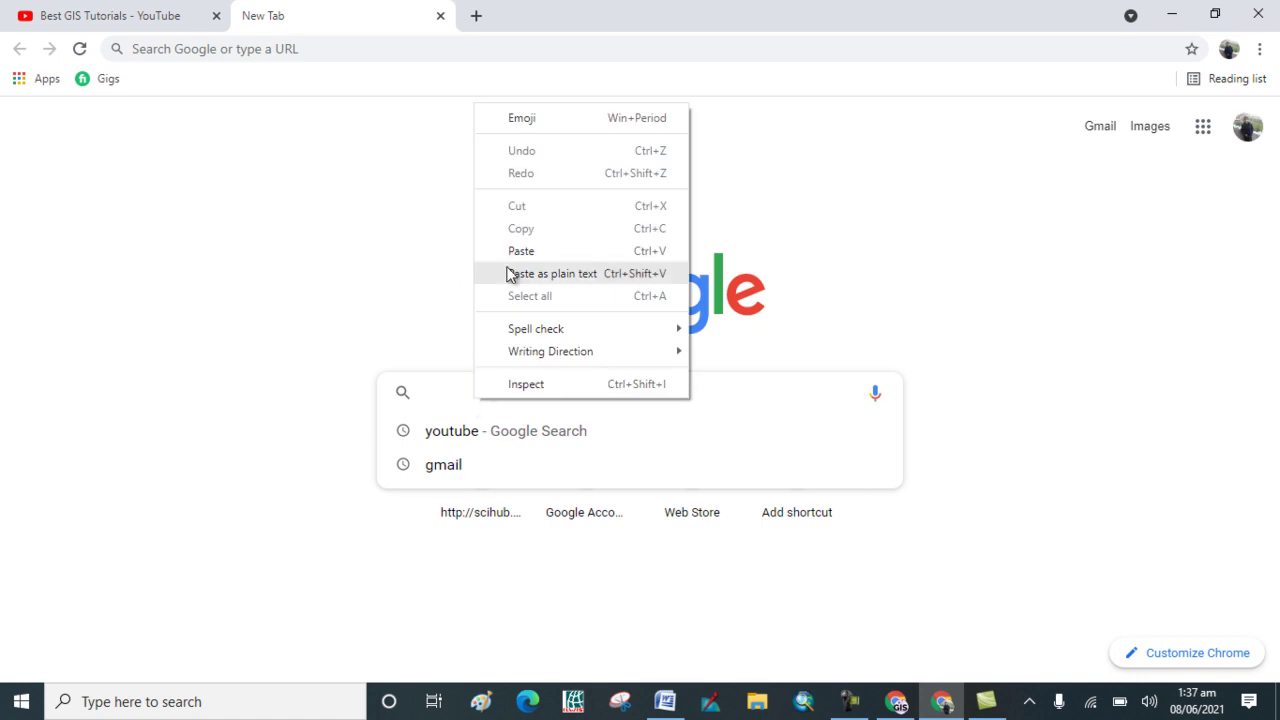
pyautogui.click(526, 252)
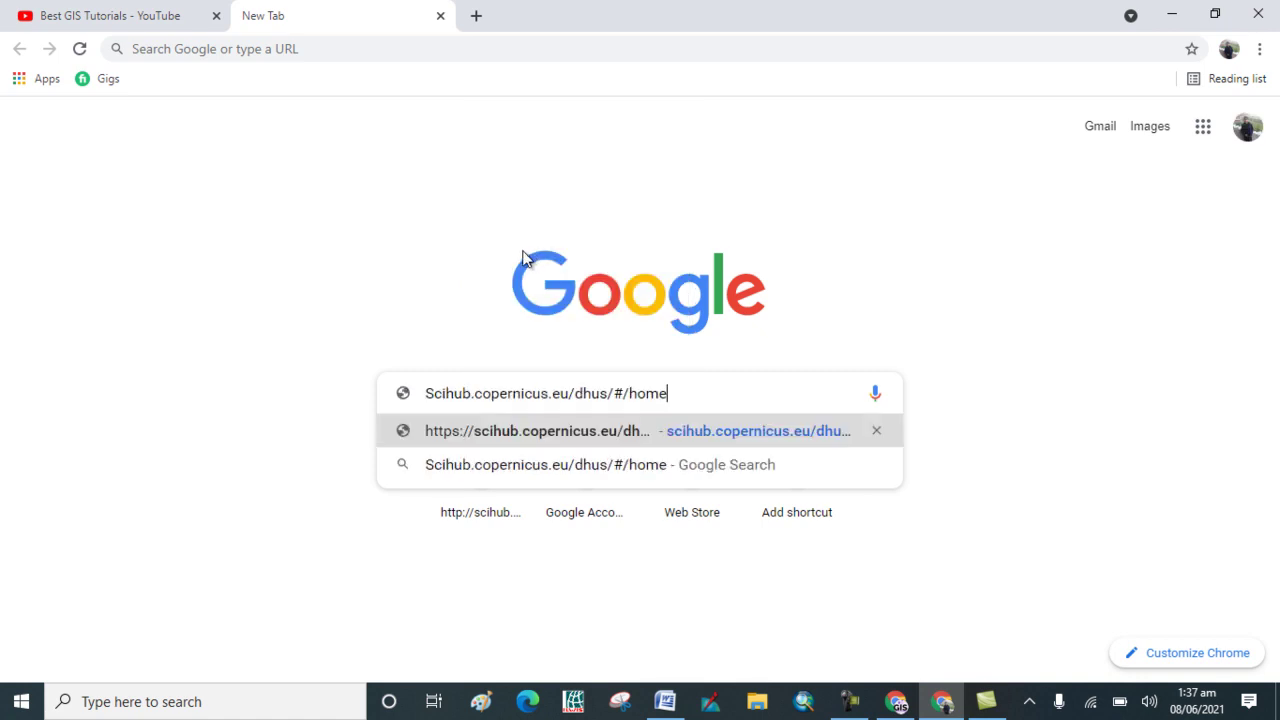
pyautogui.press('Return')
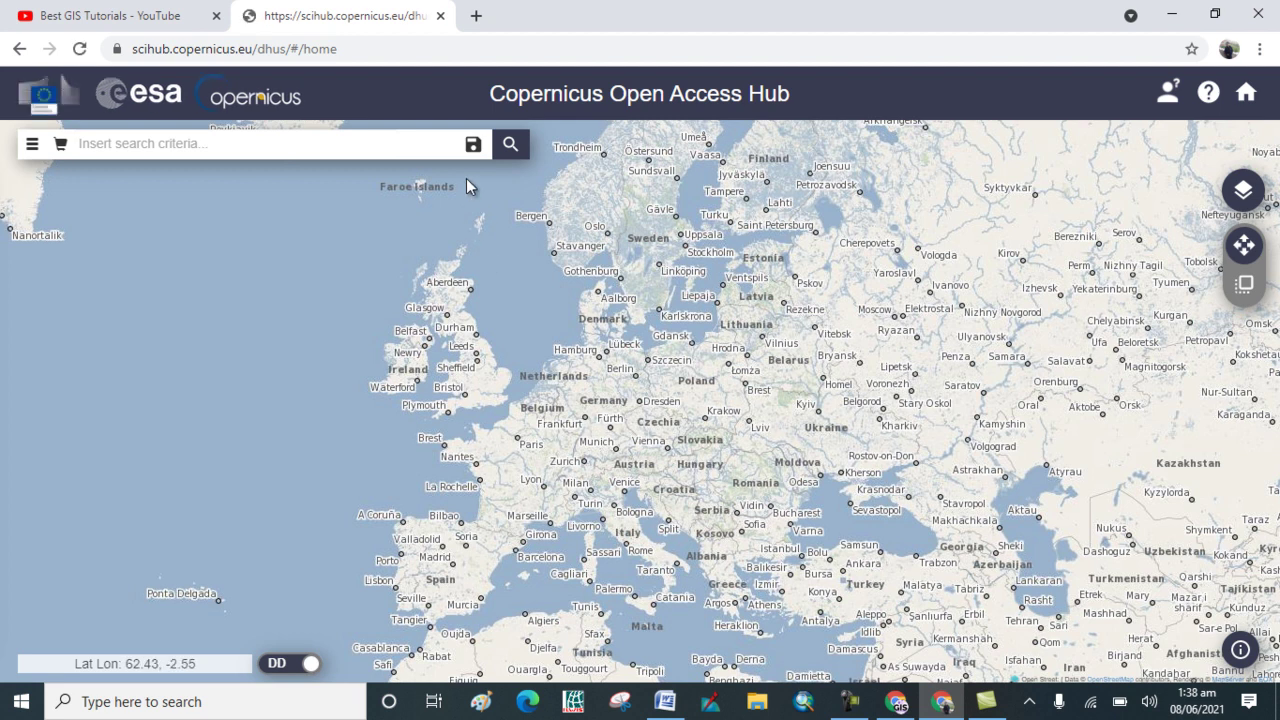
# Log in to the hub with the saved username and the account password
pyautogui.click(1170, 90)
pyautogui.click(1070, 232)
pyautogui.click(1074, 270)
pyautogui.click(1071, 280)
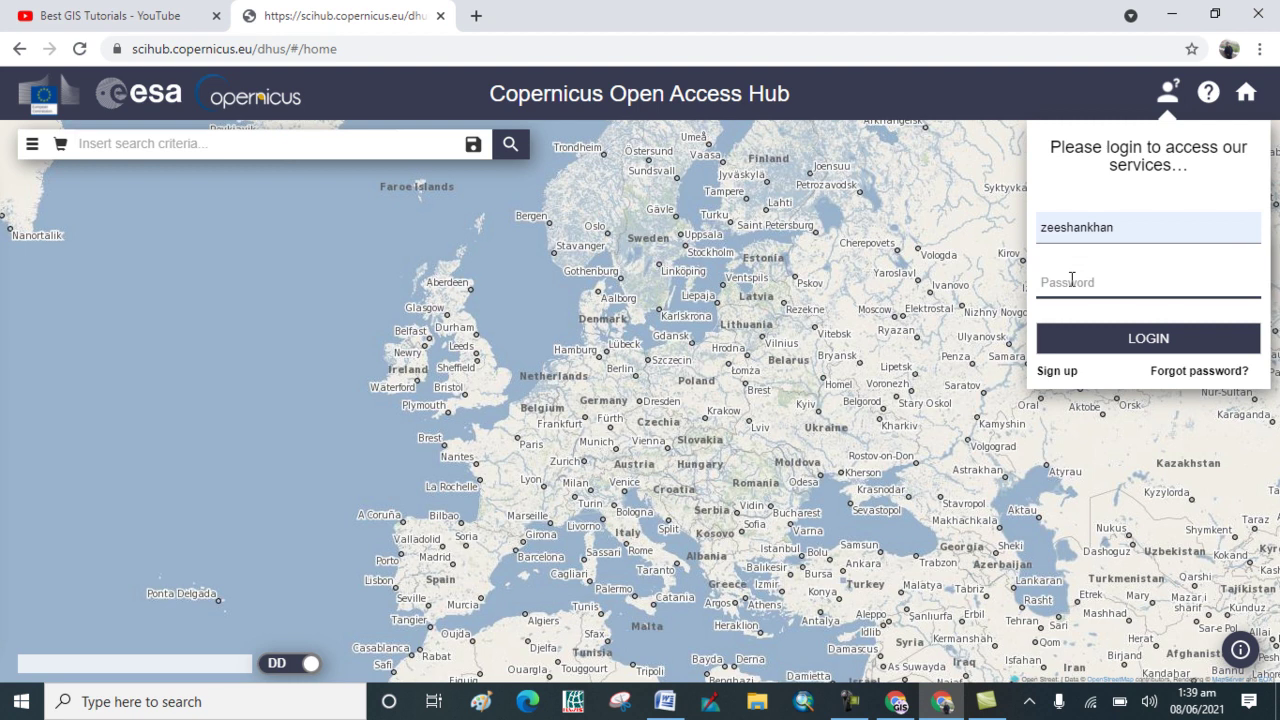
pyautogui.write('••••••••')
pyautogui.click(1103, 343)
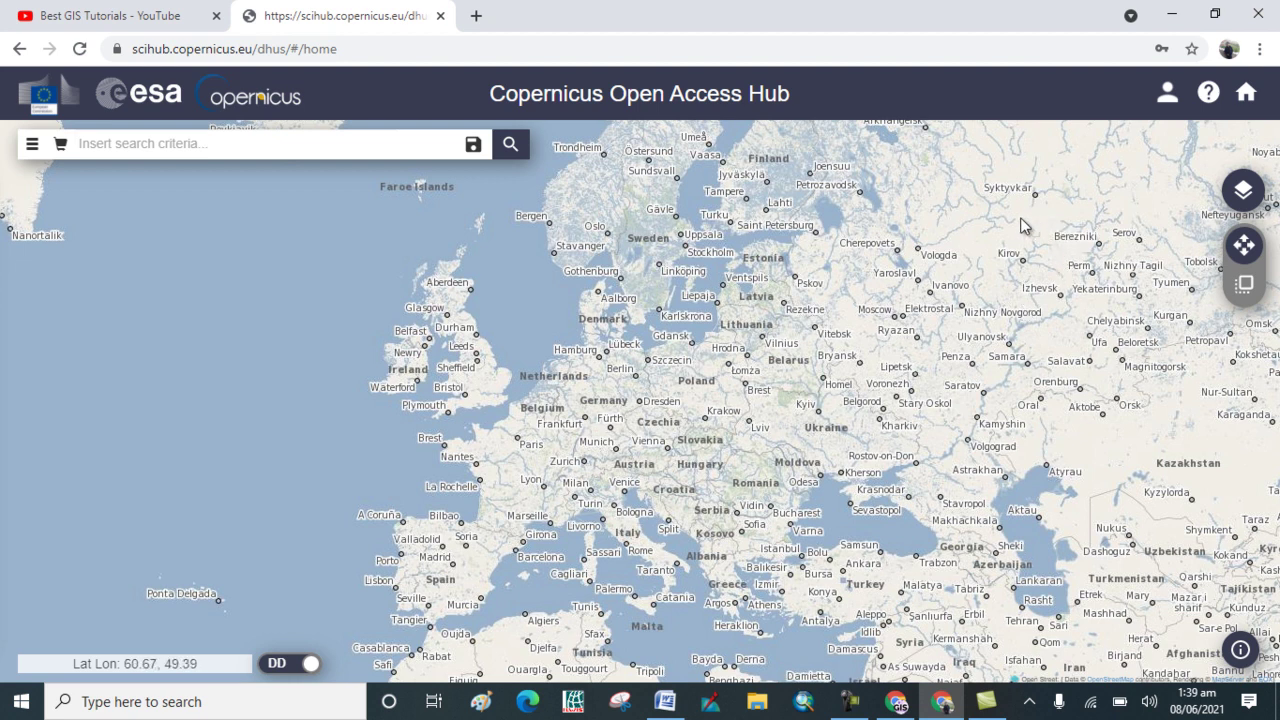
# Switch the basemap to Sentinel-2 Cloudless + Overlay and pan east to Pakistan and India
pyautogui.click(1238, 191)
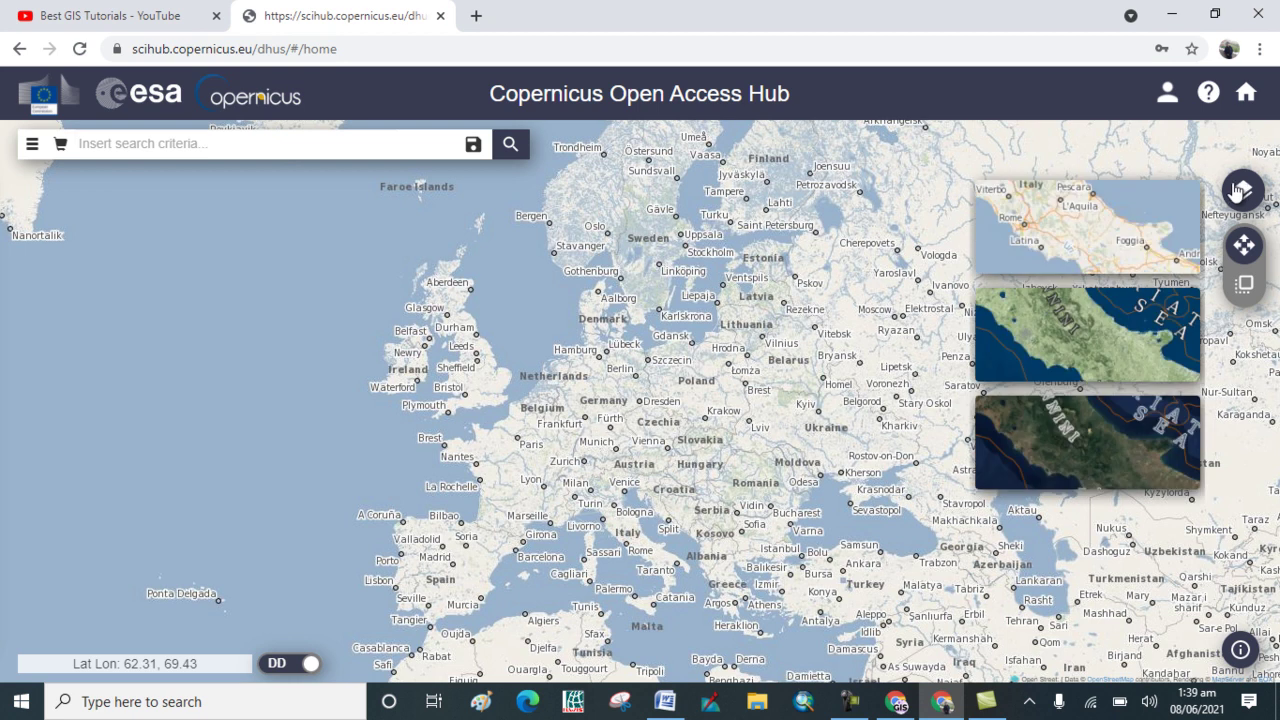
pyautogui.click(1099, 434)
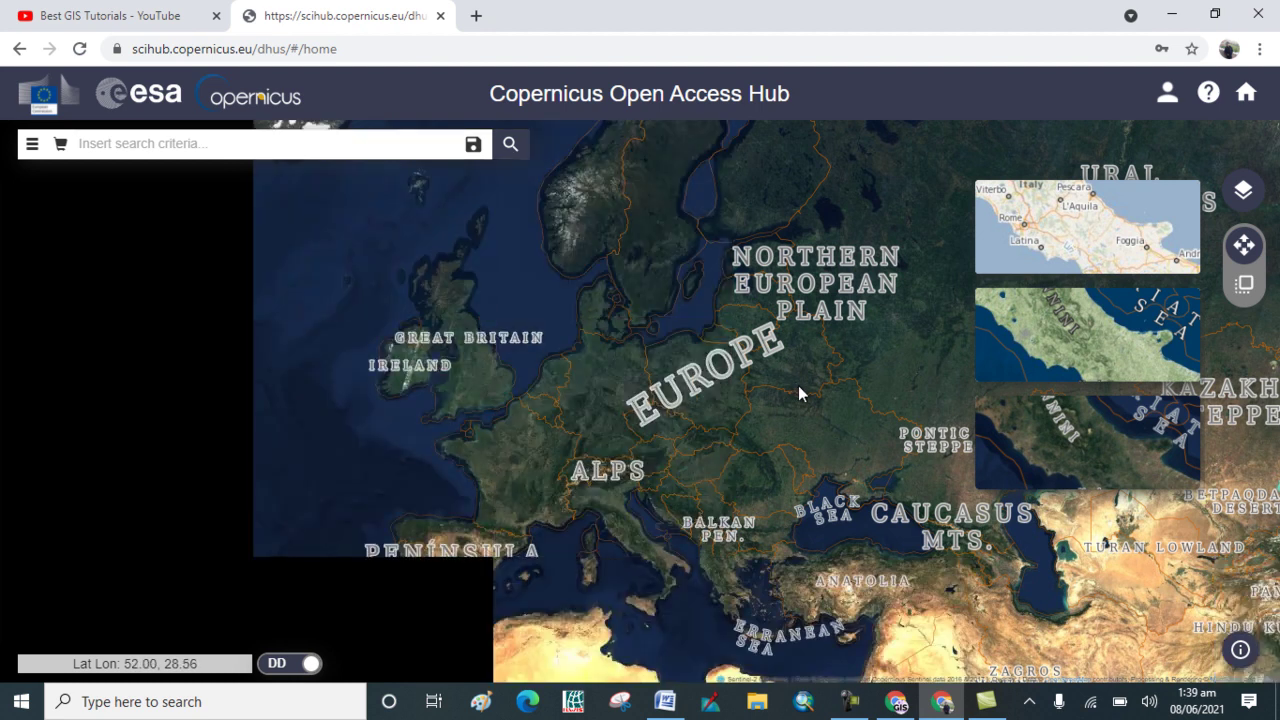
pyautogui.moveTo(805, 381); pyautogui.dragTo(480, 271)
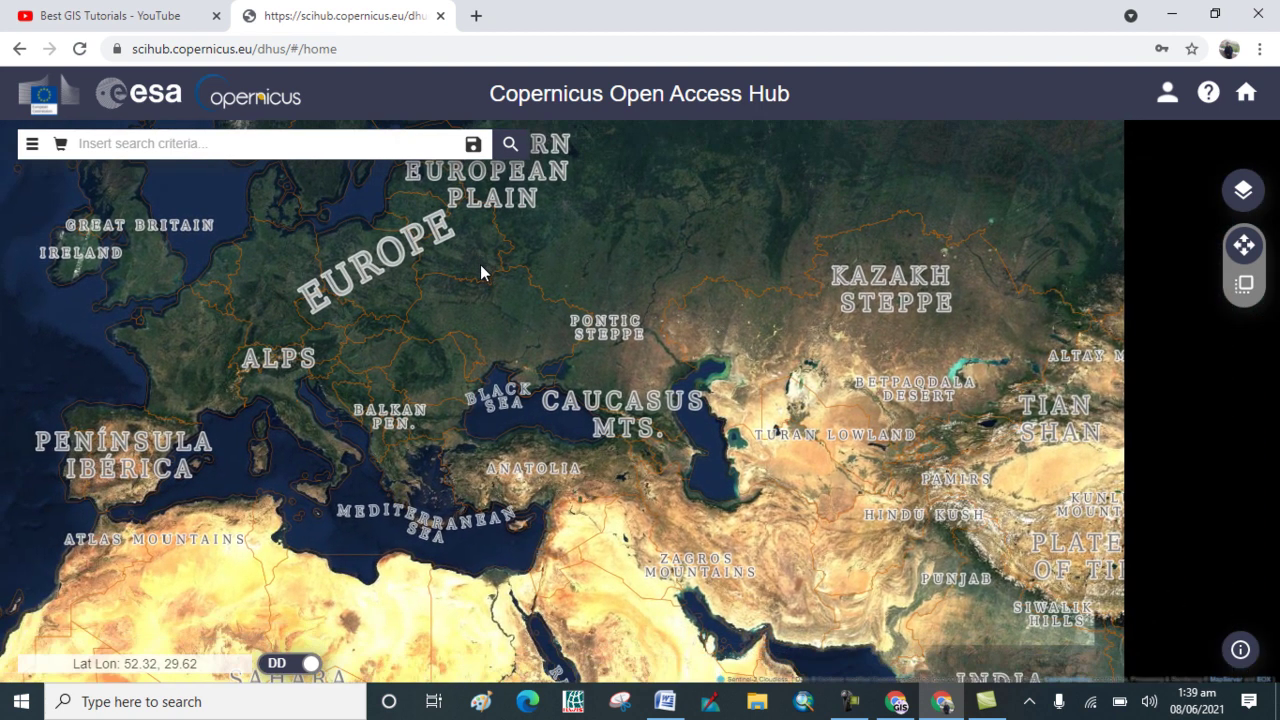
pyautogui.moveTo(703, 398); pyautogui.dragTo(619, 323)
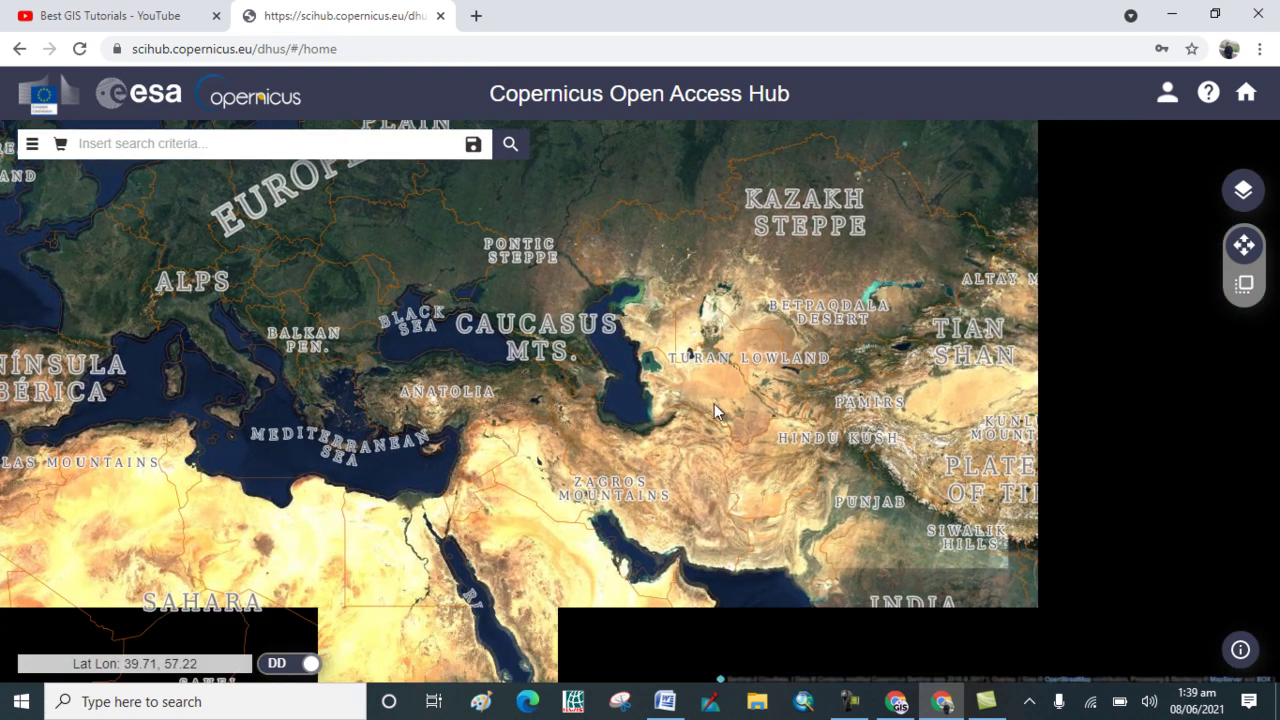
pyautogui.moveTo(727, 416); pyautogui.dragTo(643, 360)
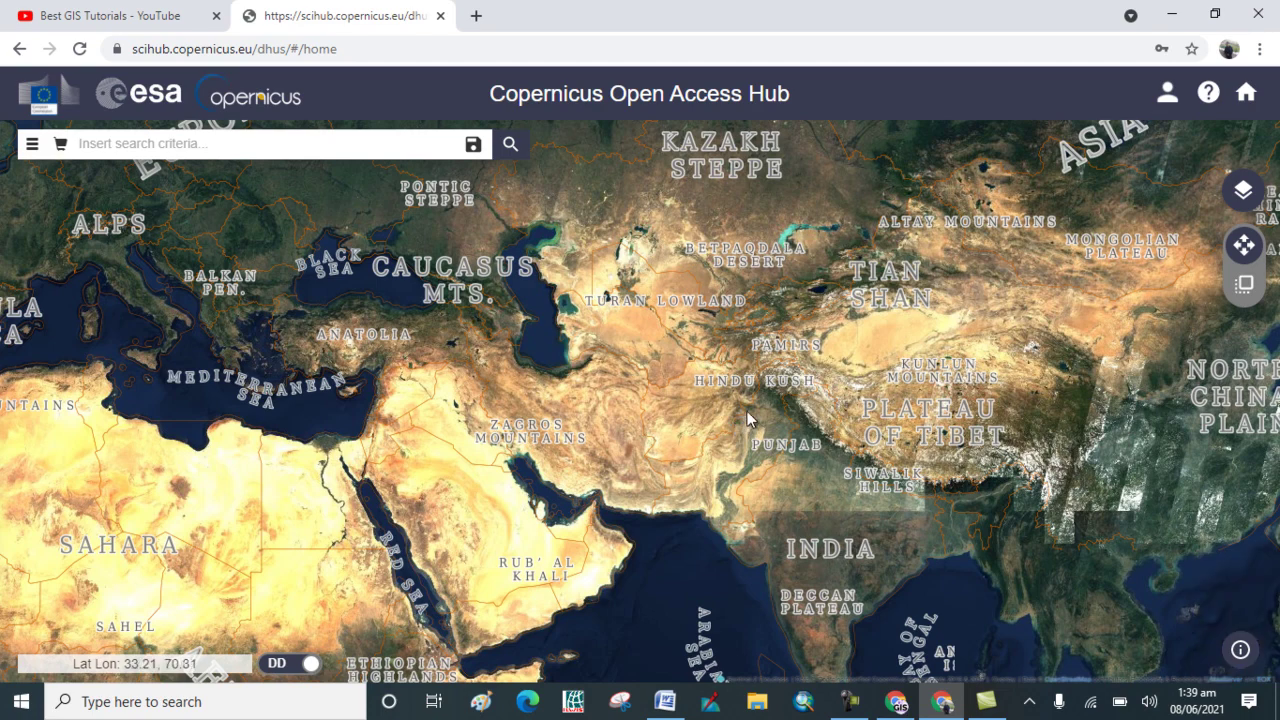
# Zoom the satellite map in on Pakistan's Punjab region
pyautogui.scroll(-1, 748, 409)
pyautogui.scroll(2, 748, 409)
pyautogui.scroll(1, 749, 411)
pyautogui.scroll(1, 818, 490)
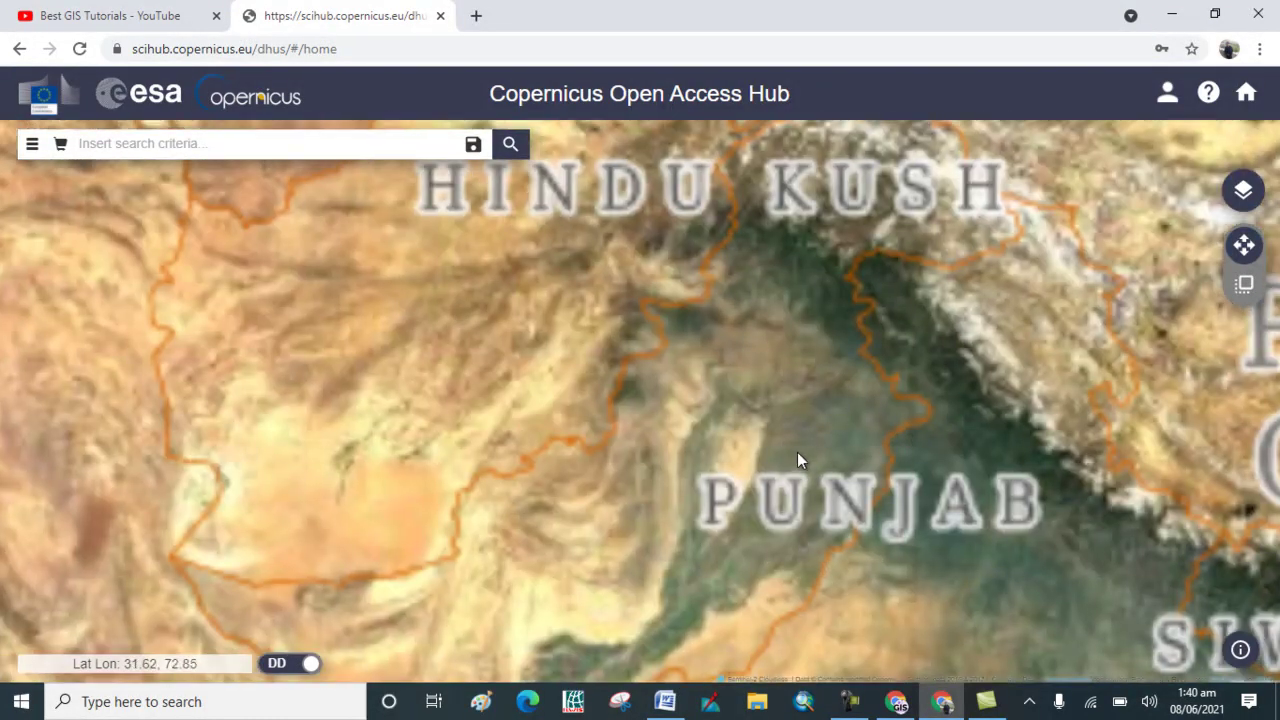
pyautogui.scroll(1, 797, 453)
pyautogui.scroll(-1, 731, 377)
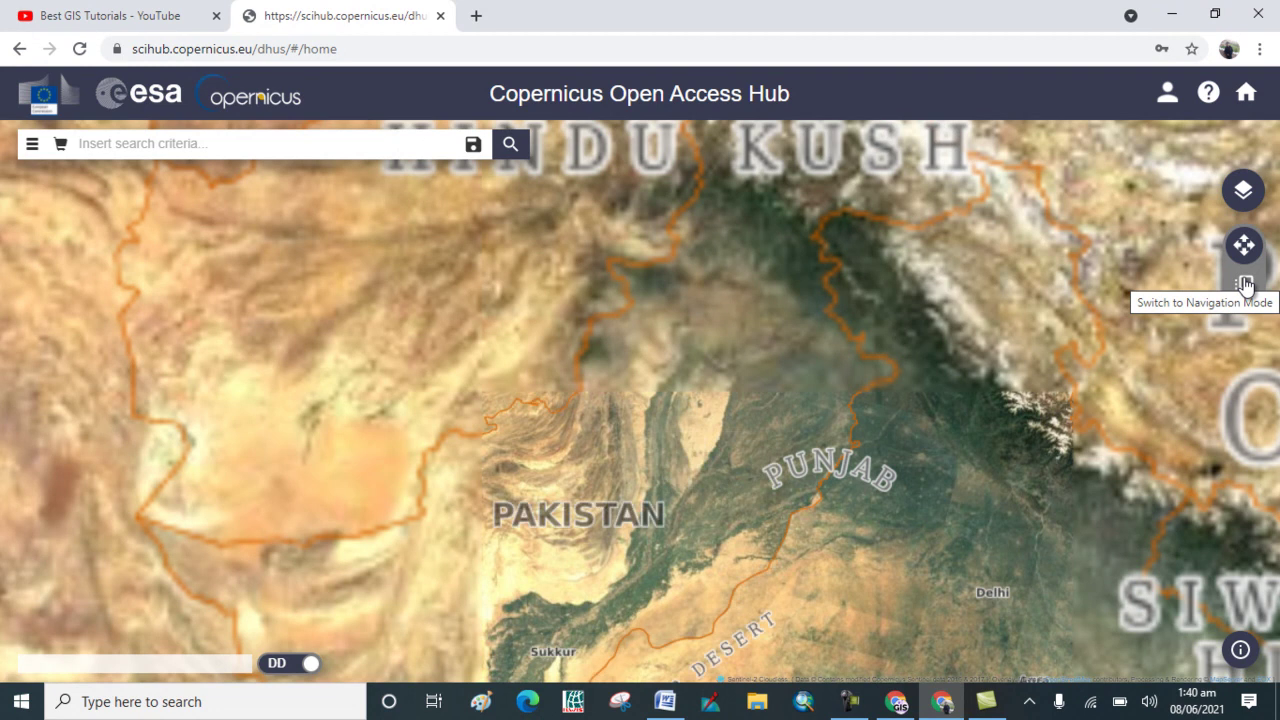
# In Area Mode, draw a four-corner rectangle over north-central Pakistan as the search area
pyautogui.click(1245, 285)
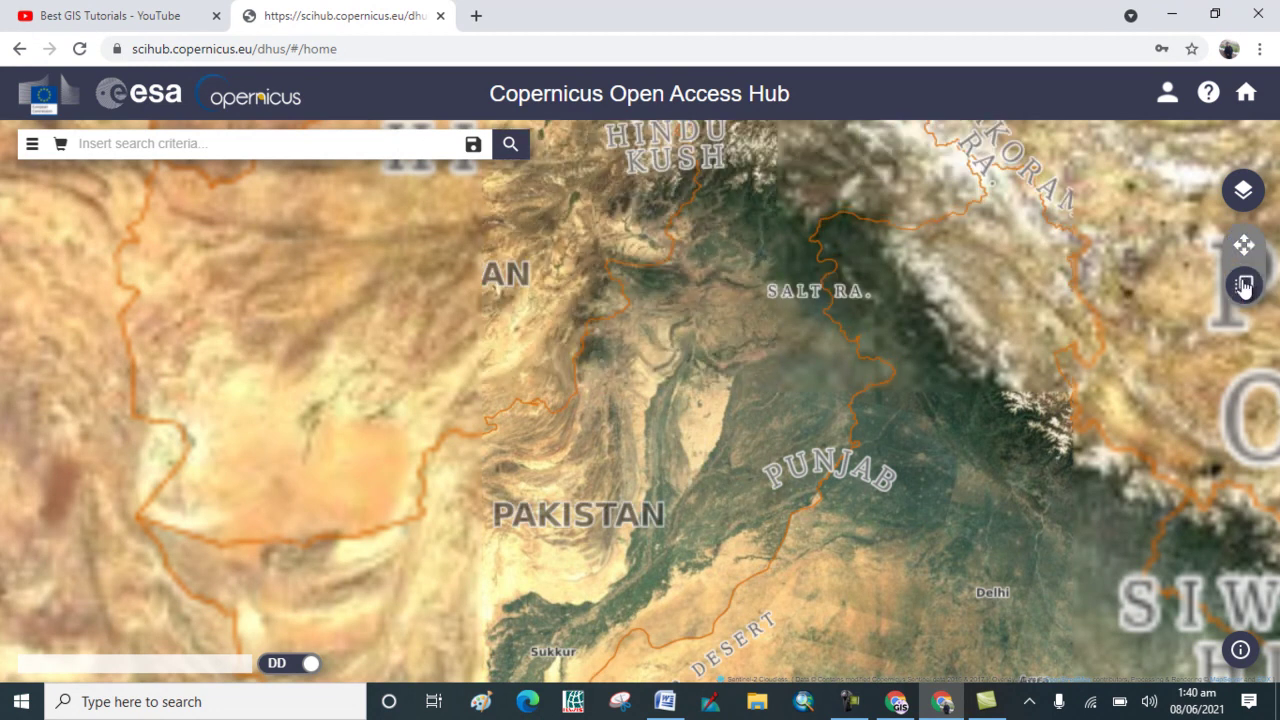
pyautogui.click(590, 315)
pyautogui.click(726, 309)
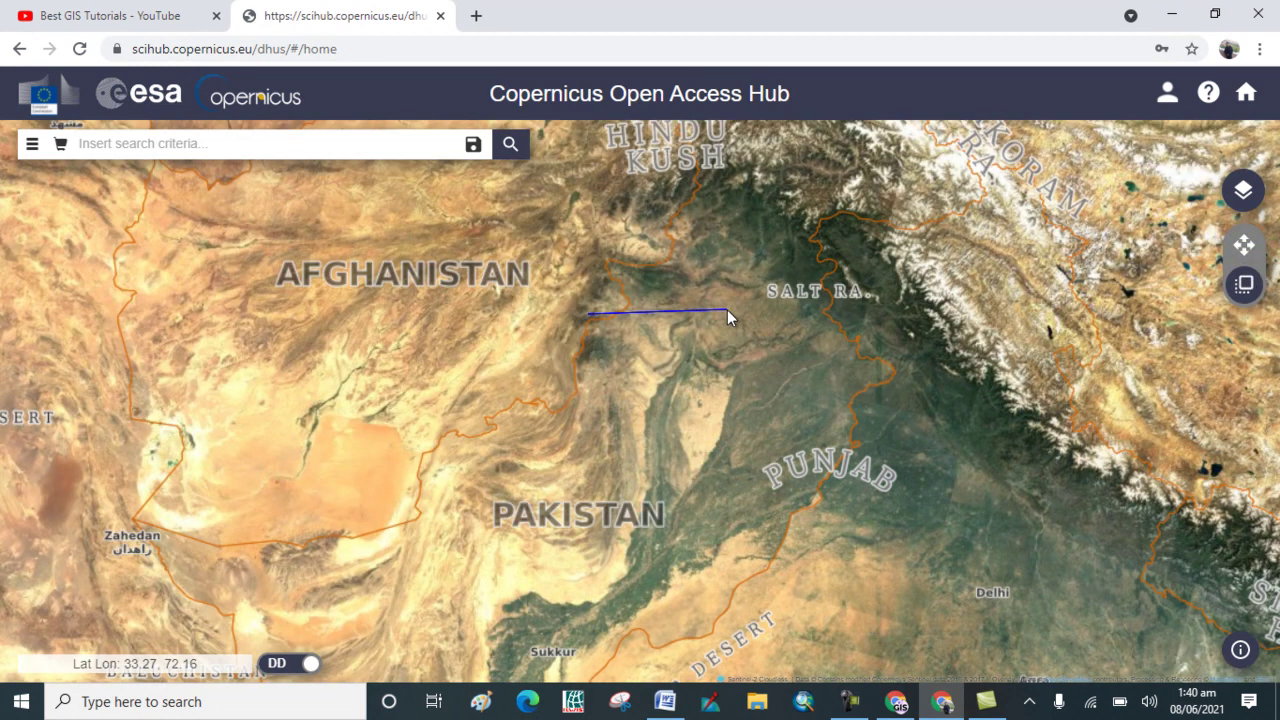
pyautogui.click(726, 424)
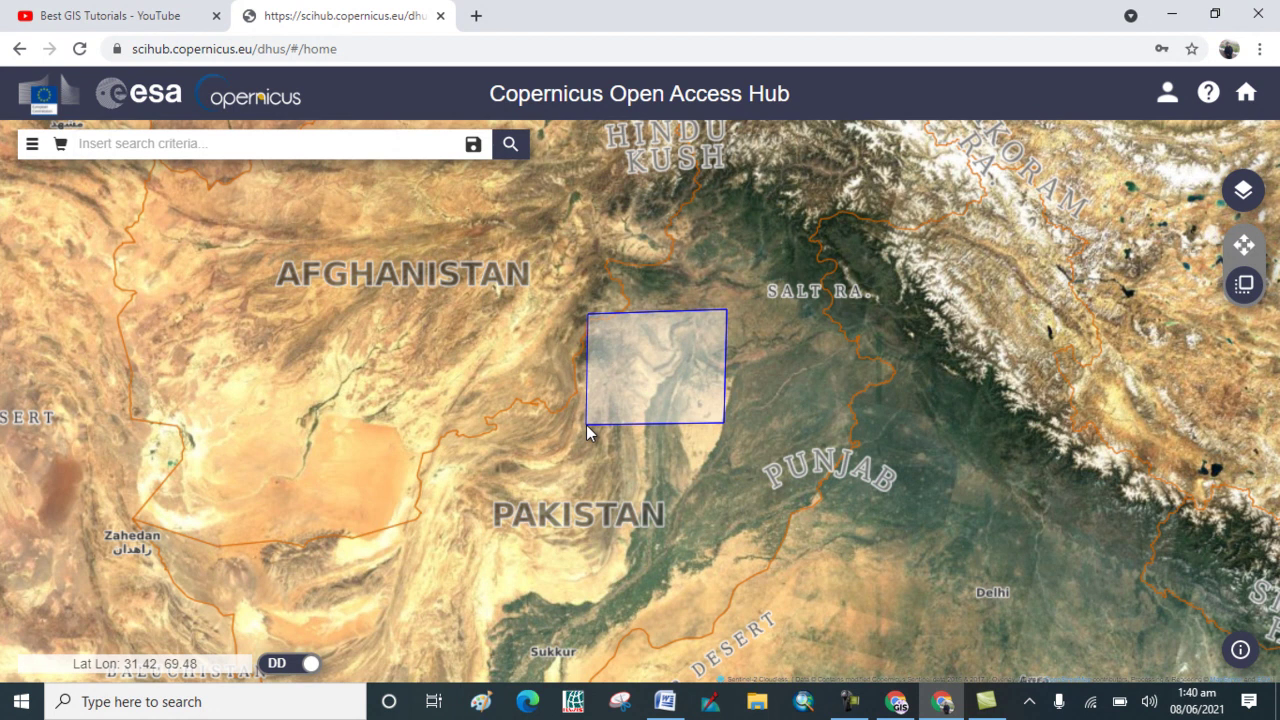
pyautogui.doubleClick(586, 425)
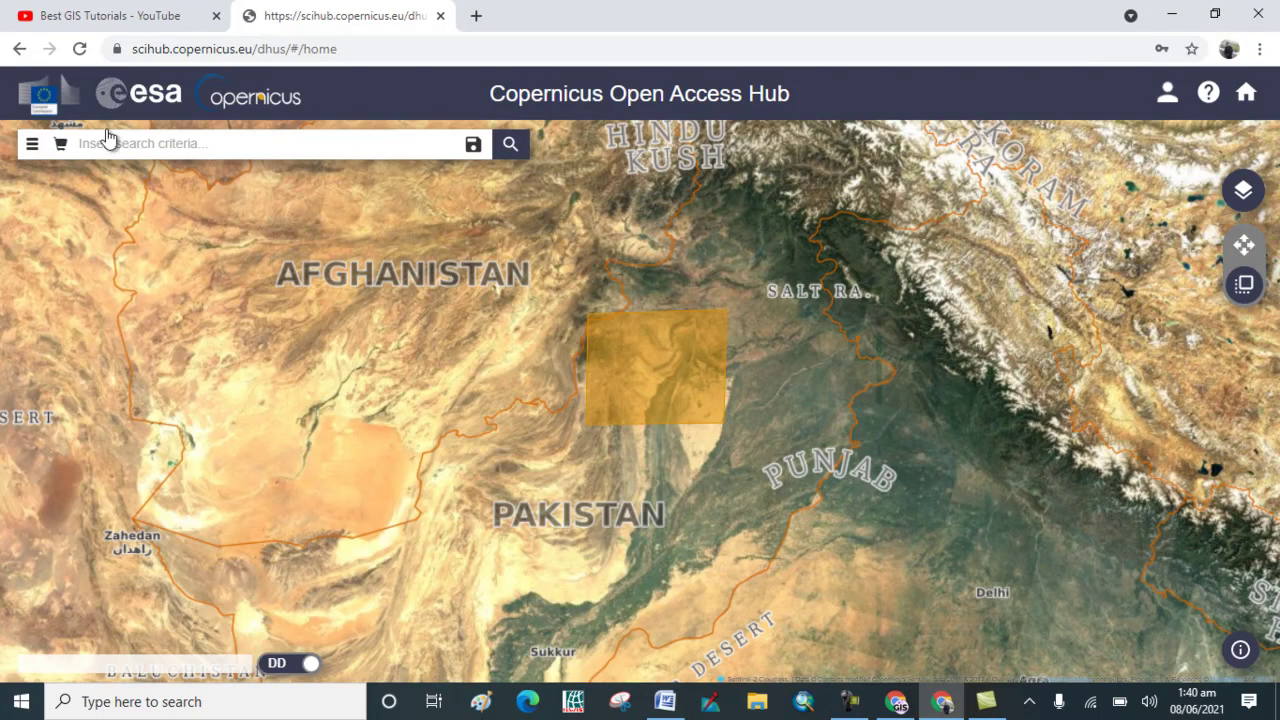
# Open Advanced Search and sort results by Sensing Date, Descending
pyautogui.click(31, 146)
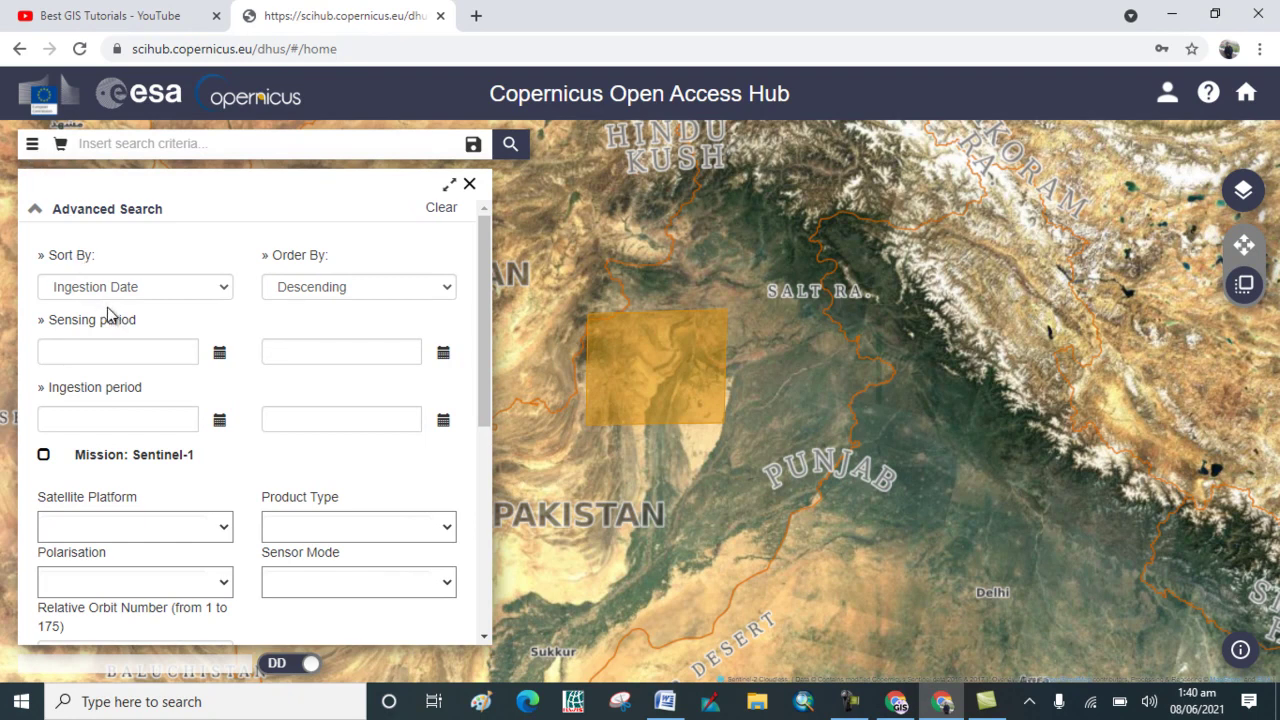
pyautogui.click(213, 293)
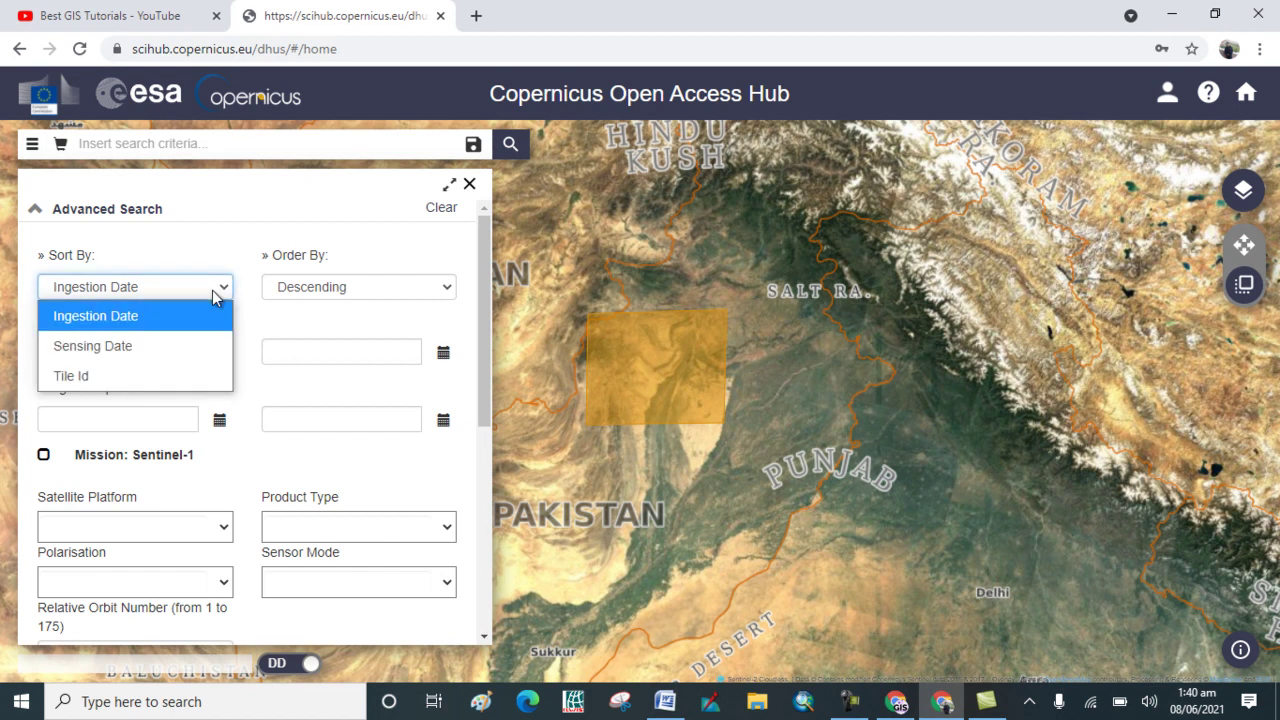
pyautogui.click(115, 348)
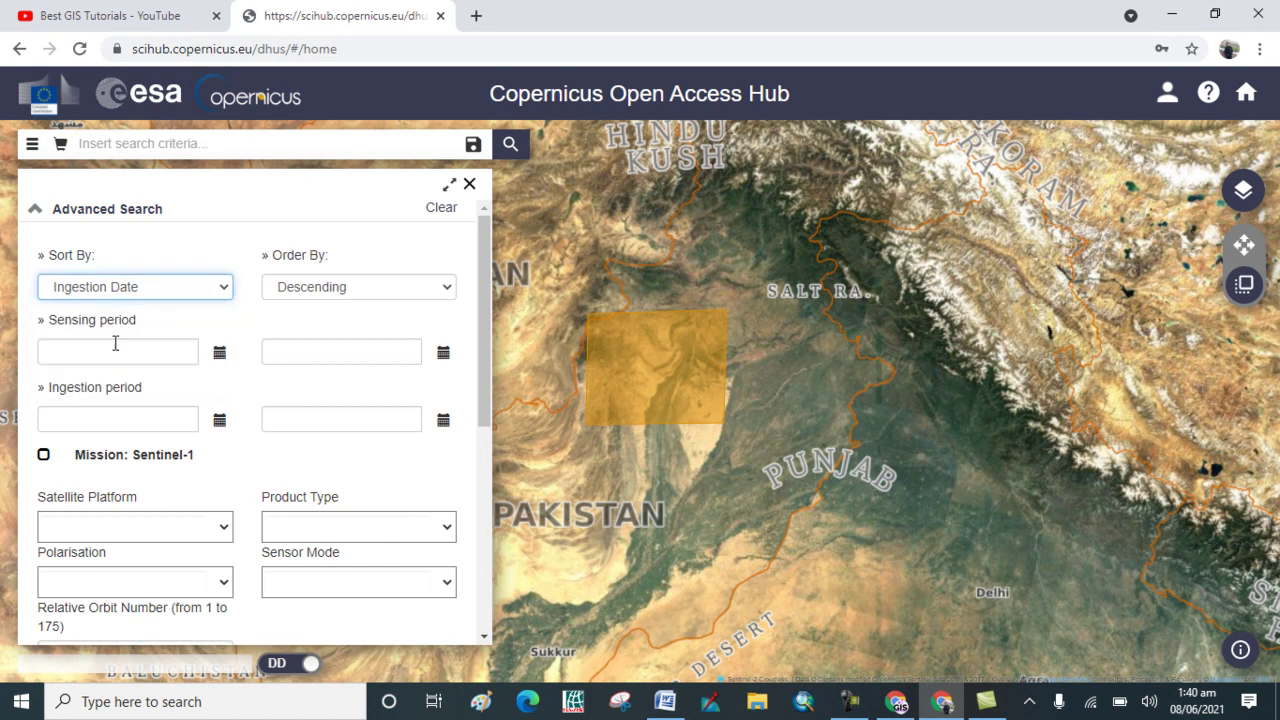
pyautogui.click(434, 294)
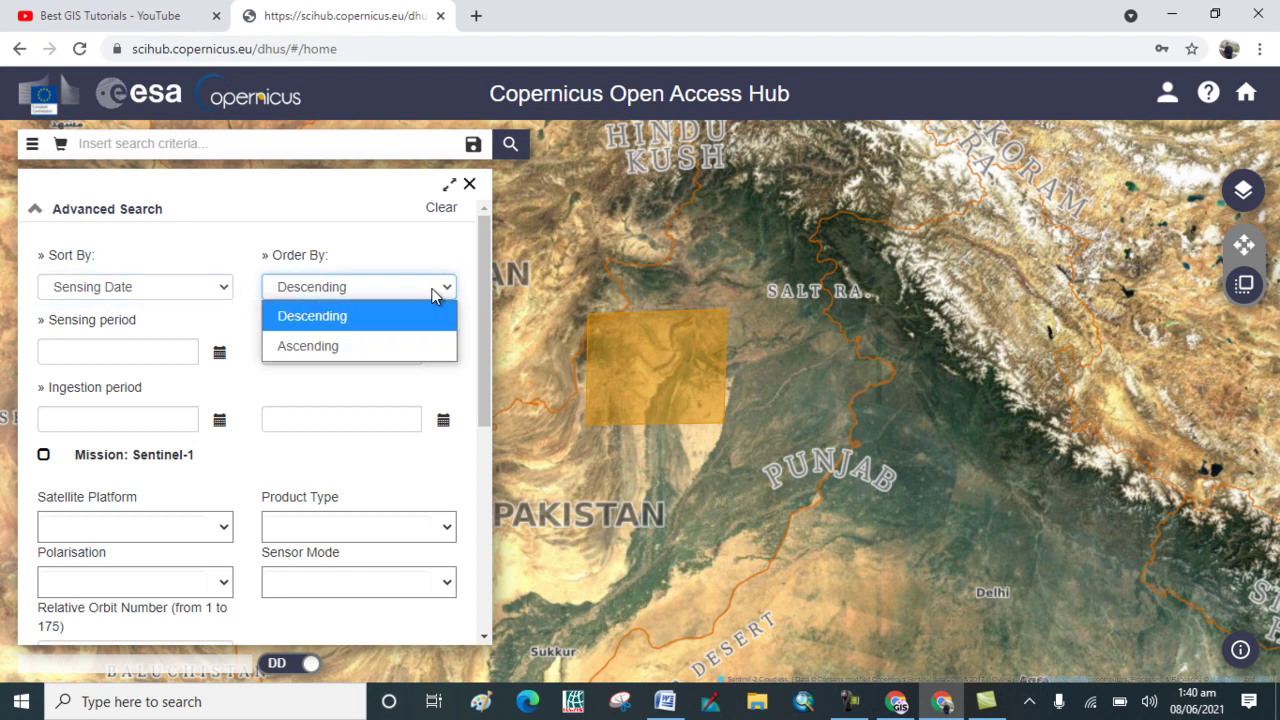
pyautogui.click(343, 323)
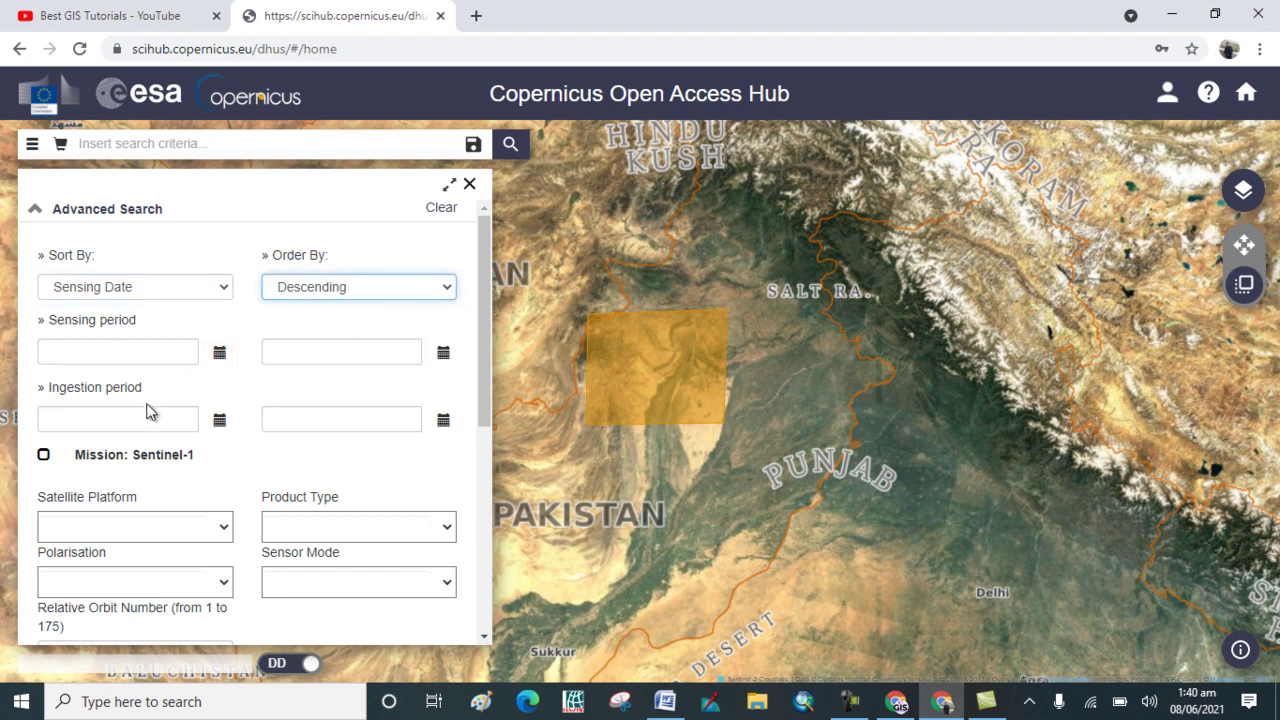
# Set the Sentinel-2 satellite platform to S2A_* and product type to S2MSI2A
pyautogui.scroll(-3, 146, 408)
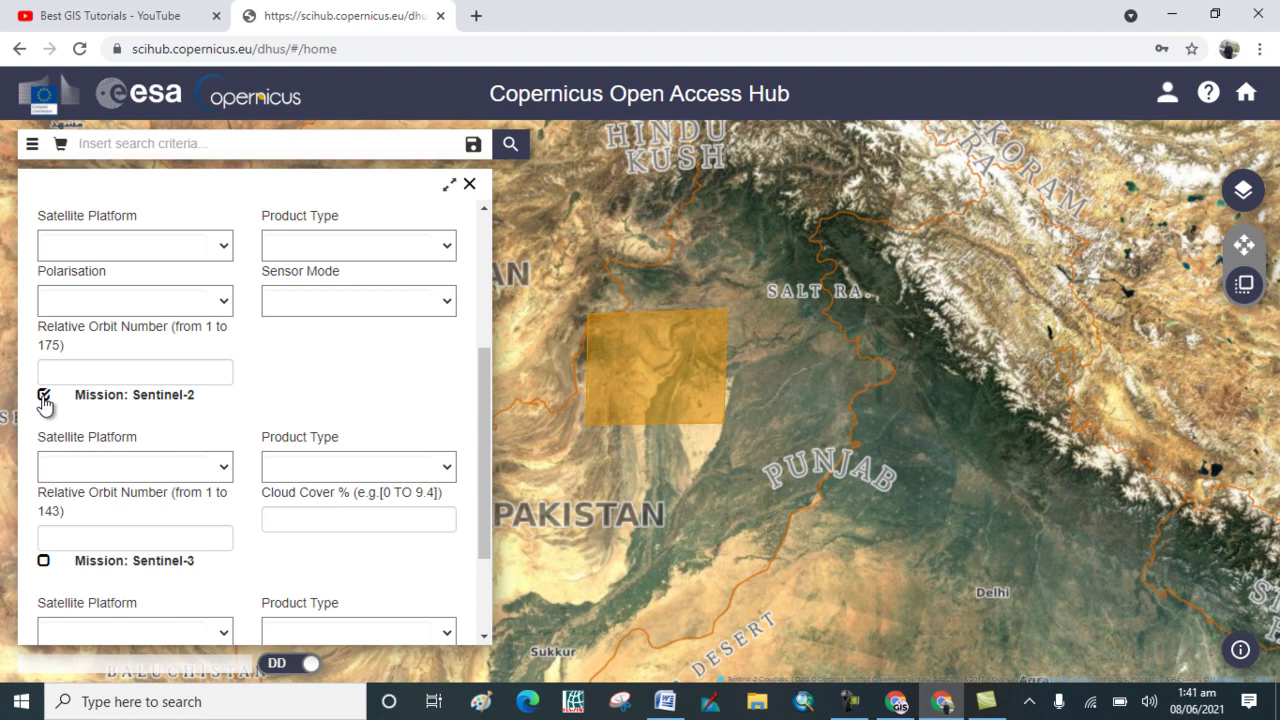
pyautogui.click(219, 478)
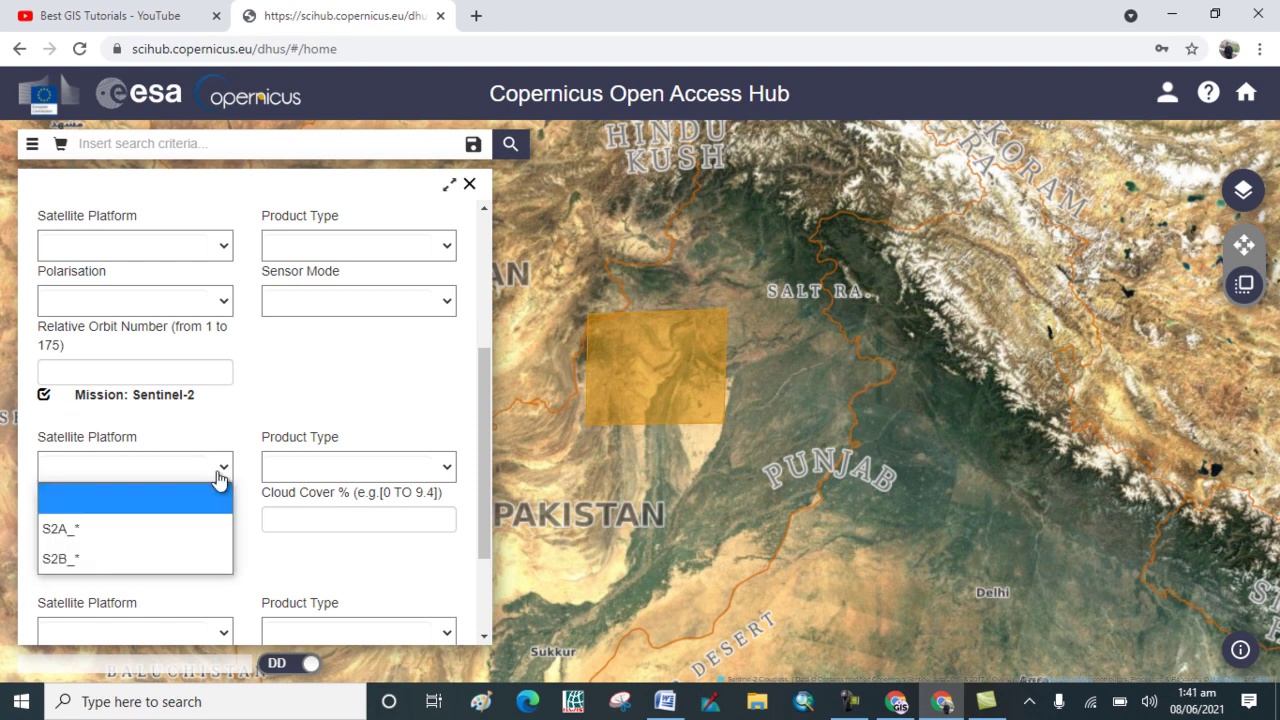
pyautogui.click(110, 538)
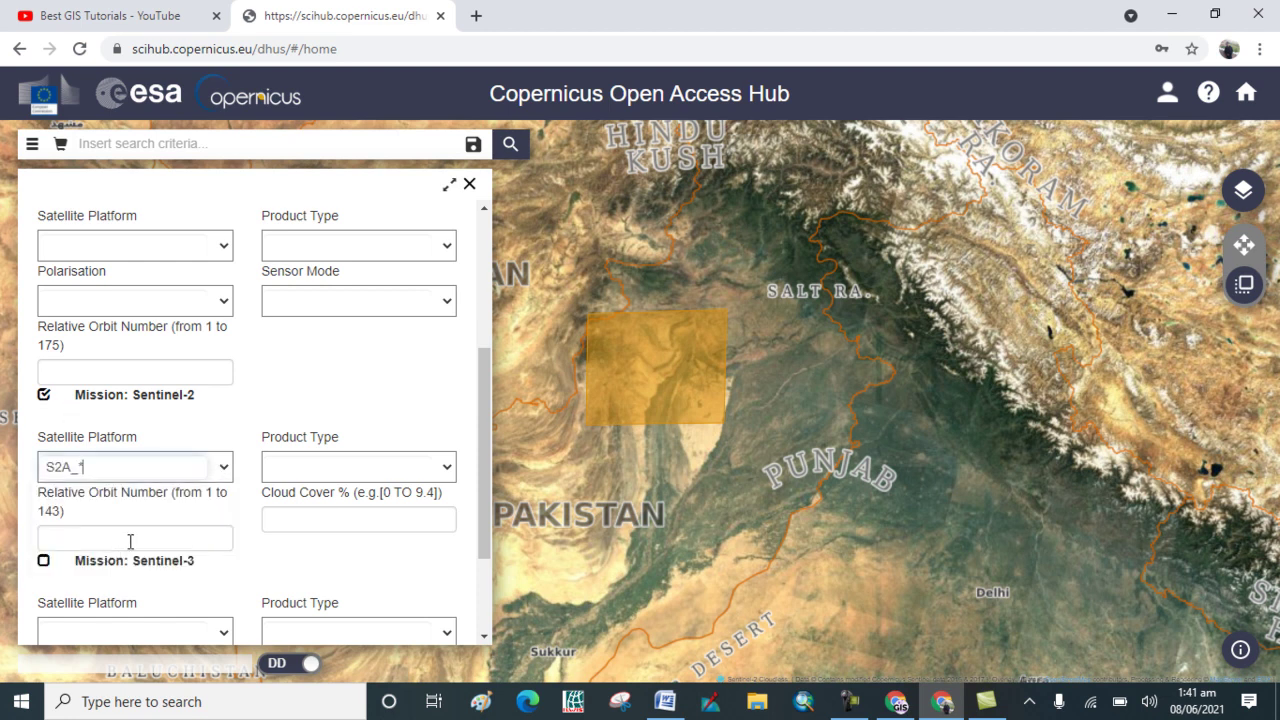
pyautogui.click(438, 471)
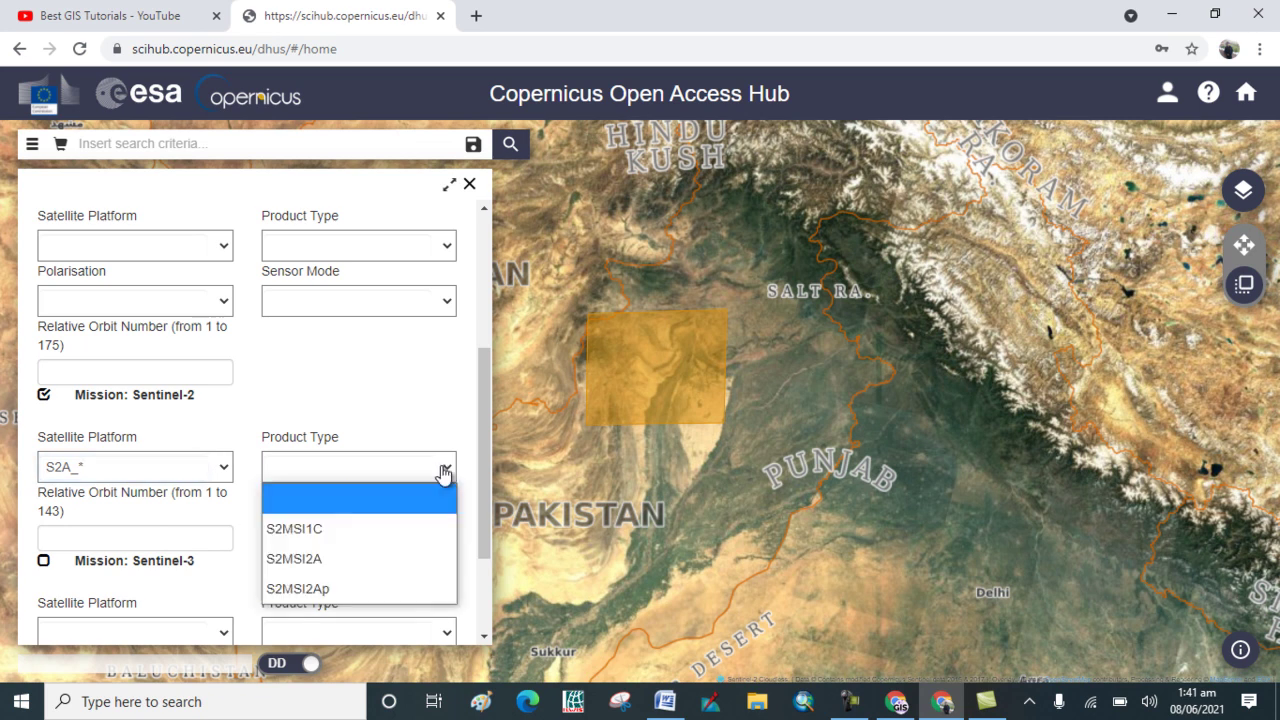
pyautogui.click(297, 568)
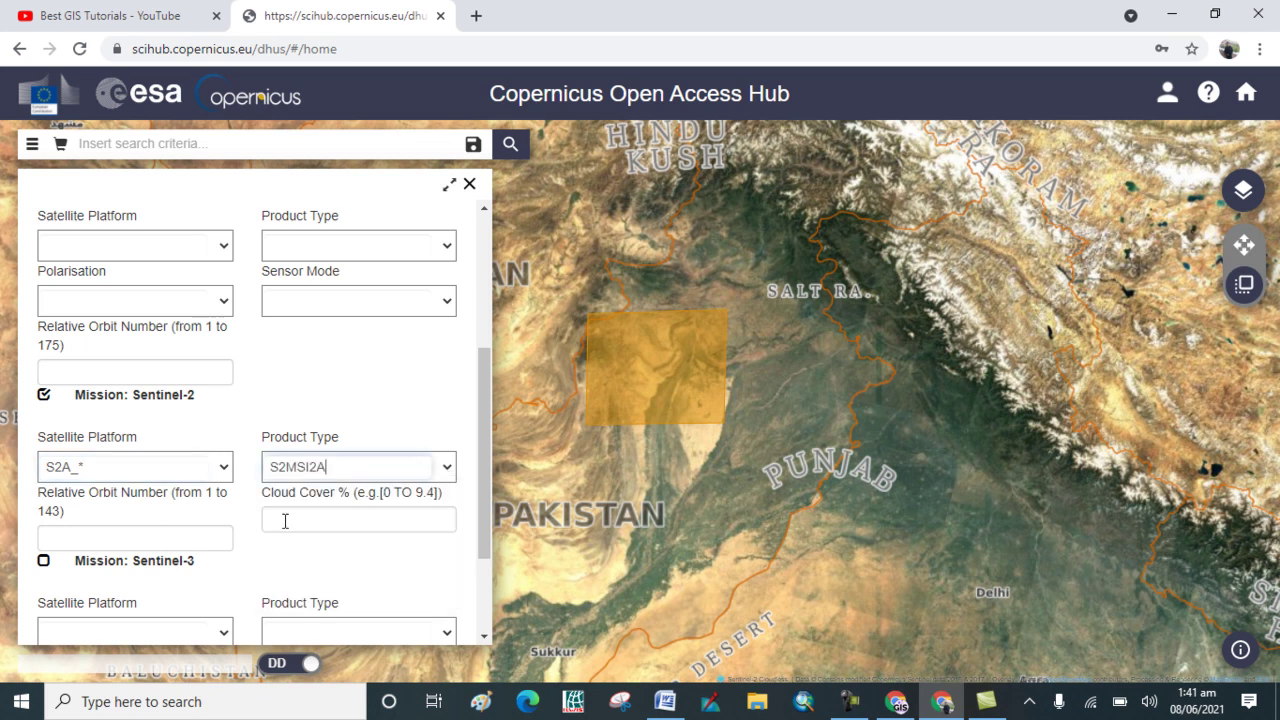
pyautogui.scroll(-1, 287, 490)
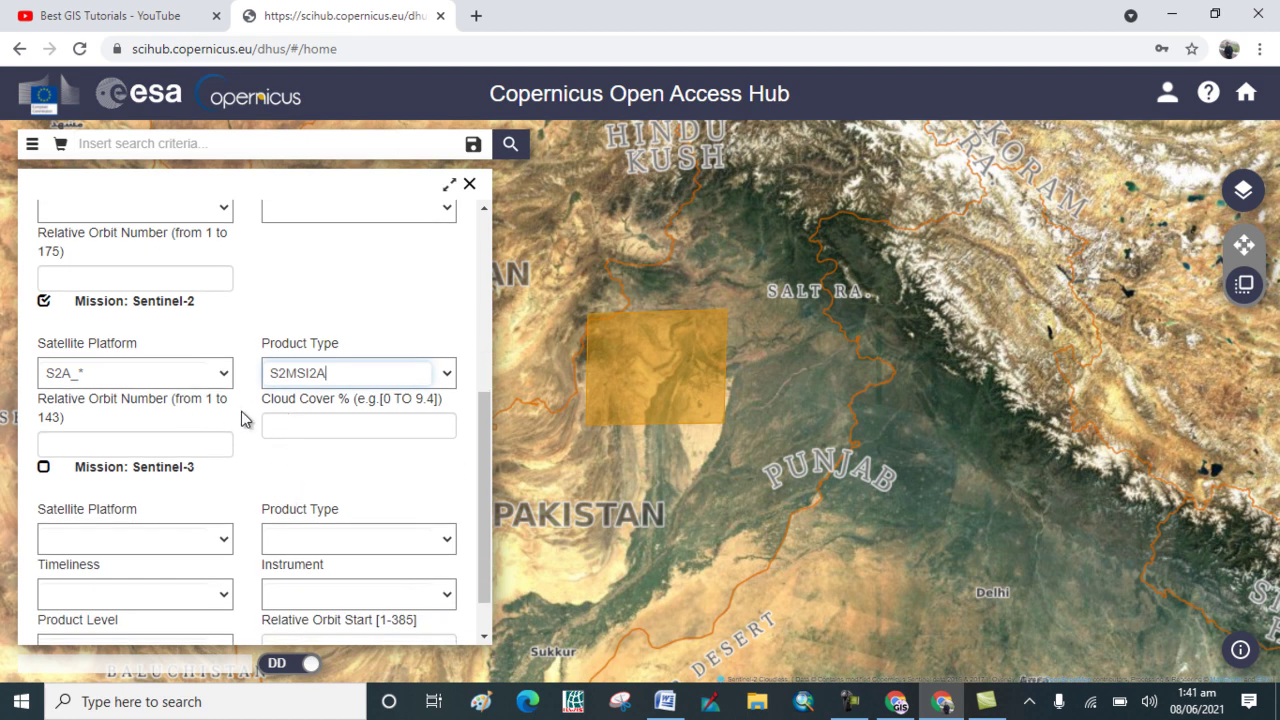
# Copy the example range [0 TO 9.4] into the Cloud Cover % field as [0 TO 5]
pyautogui.click(379, 403)
pyautogui.moveTo(380, 398); pyautogui.dragTo(437, 413)
pyautogui.rightClick(419, 414)
pyautogui.click(425, 409)
pyautogui.click(346, 423)
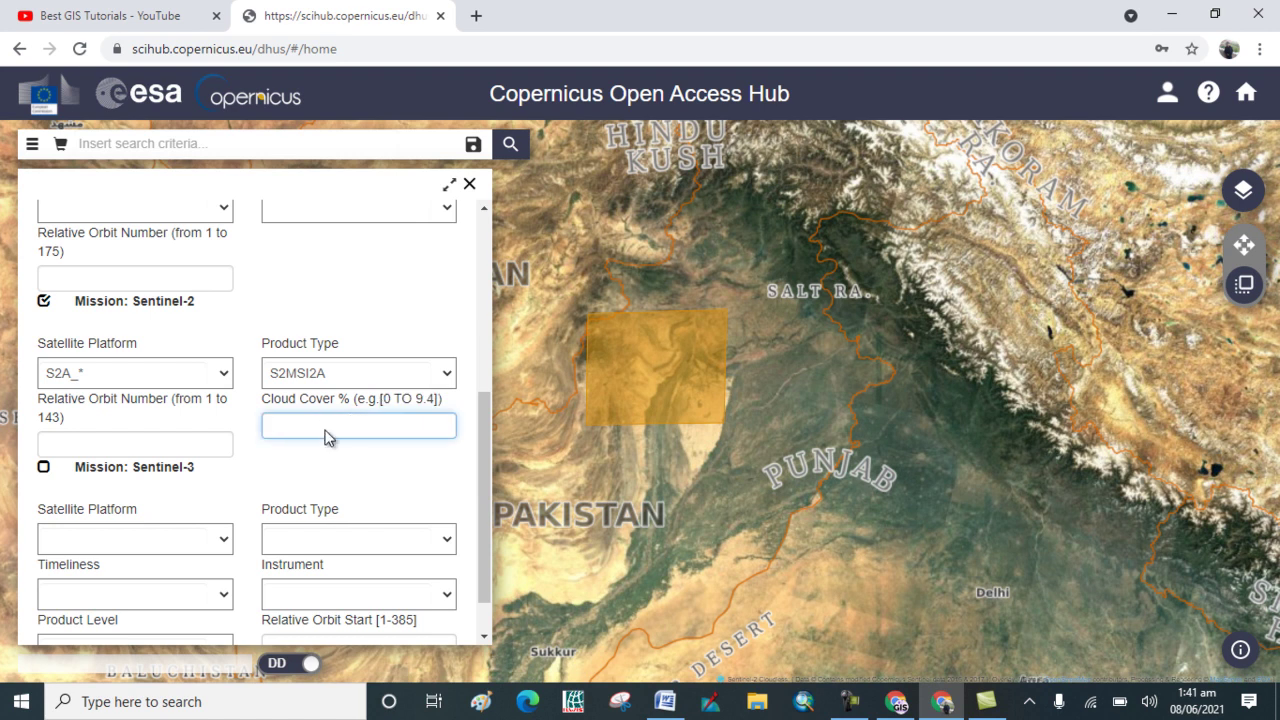
pyautogui.rightClick(326, 430)
# Run the search with the Sentinel-2 and cloud cover filters
pyautogui.scroll(-2, 289, 455)
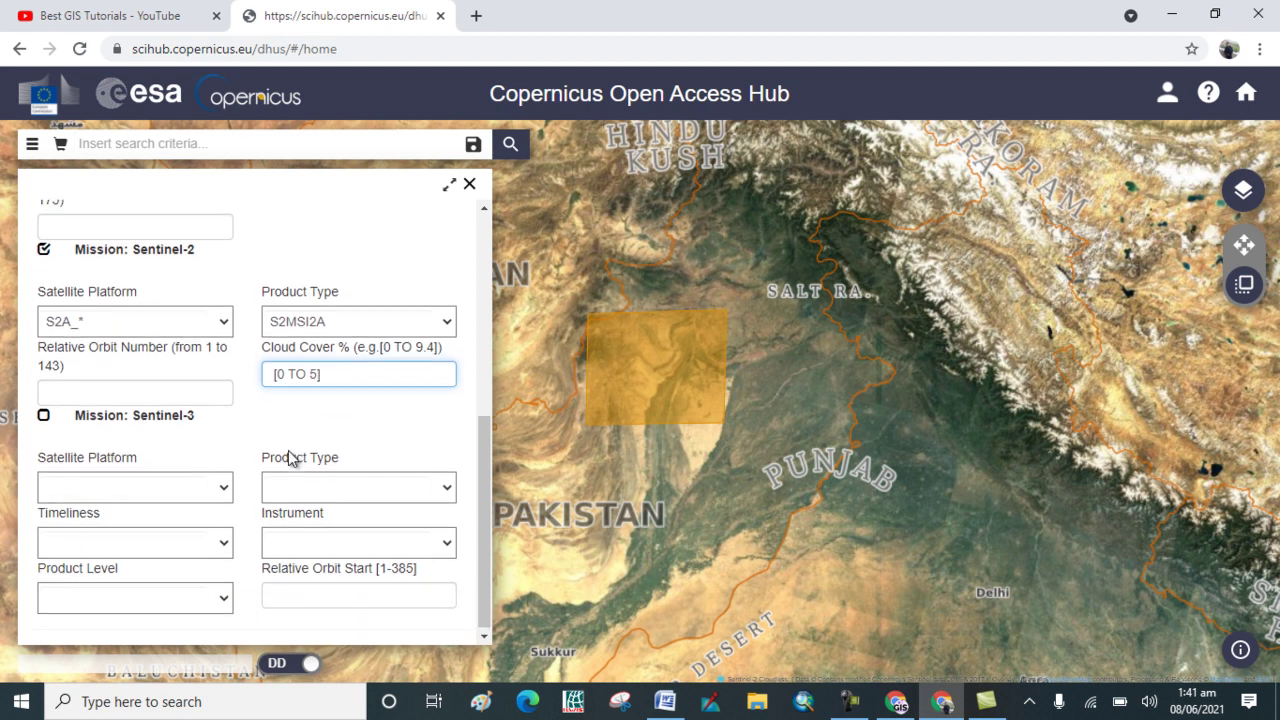
pyautogui.scroll(3, 286, 452)
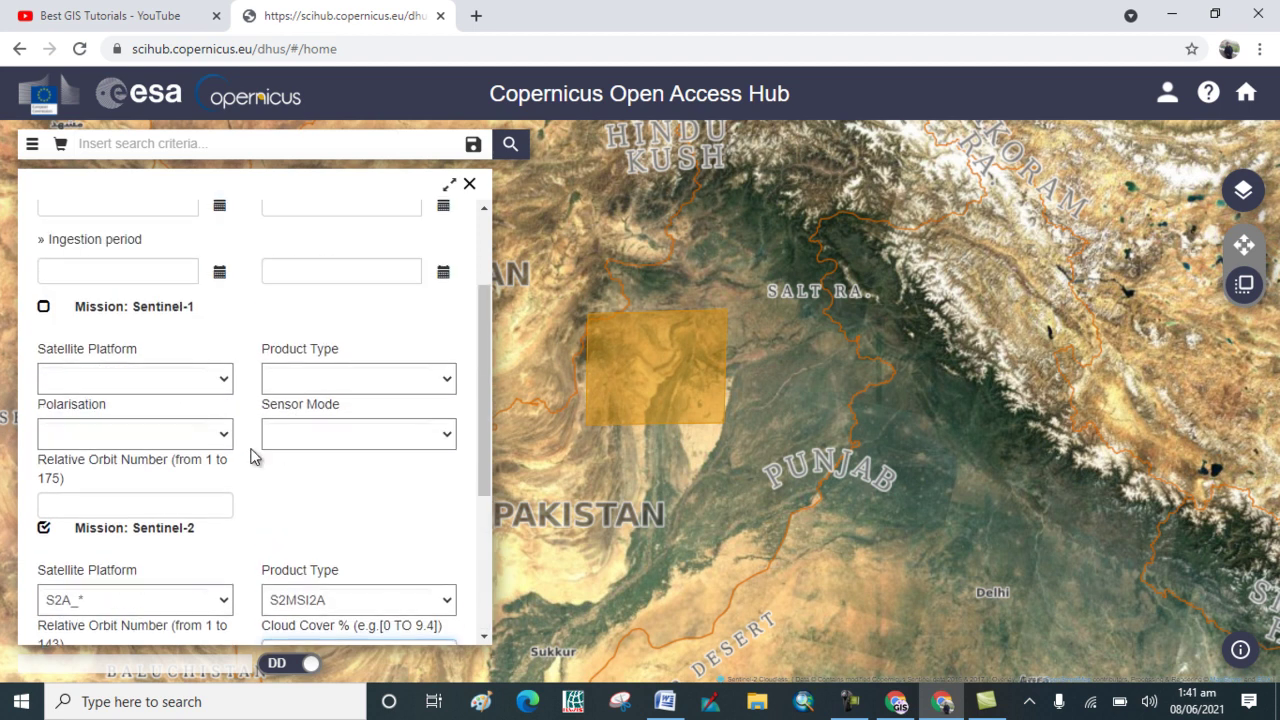
pyautogui.scroll(-2, 251, 451)
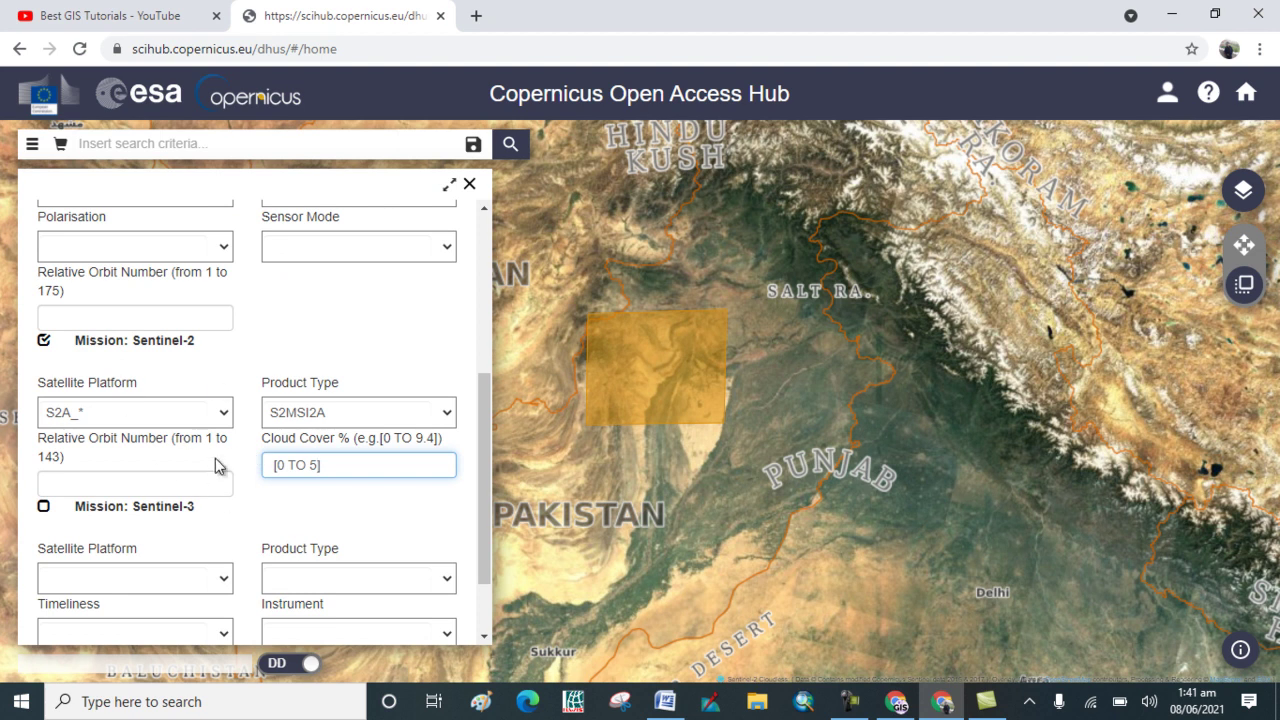
pyautogui.scroll(-3, 437, 451)
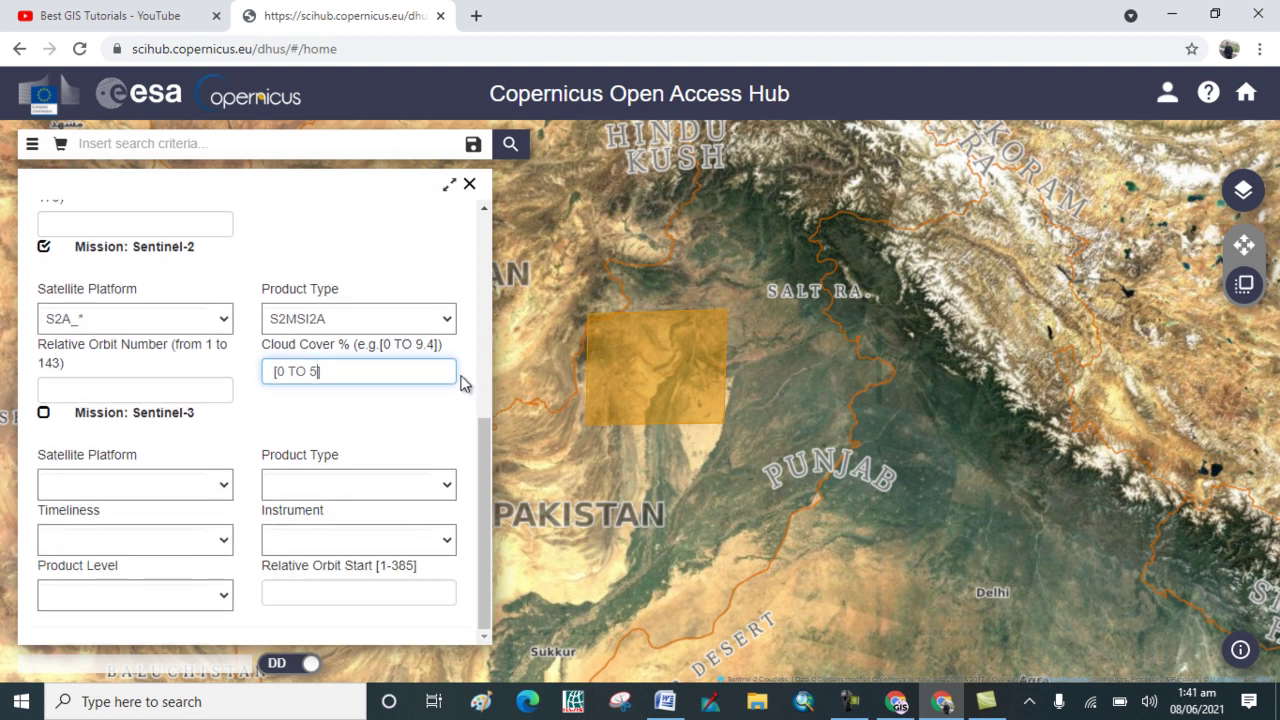
pyautogui.click(510, 144)
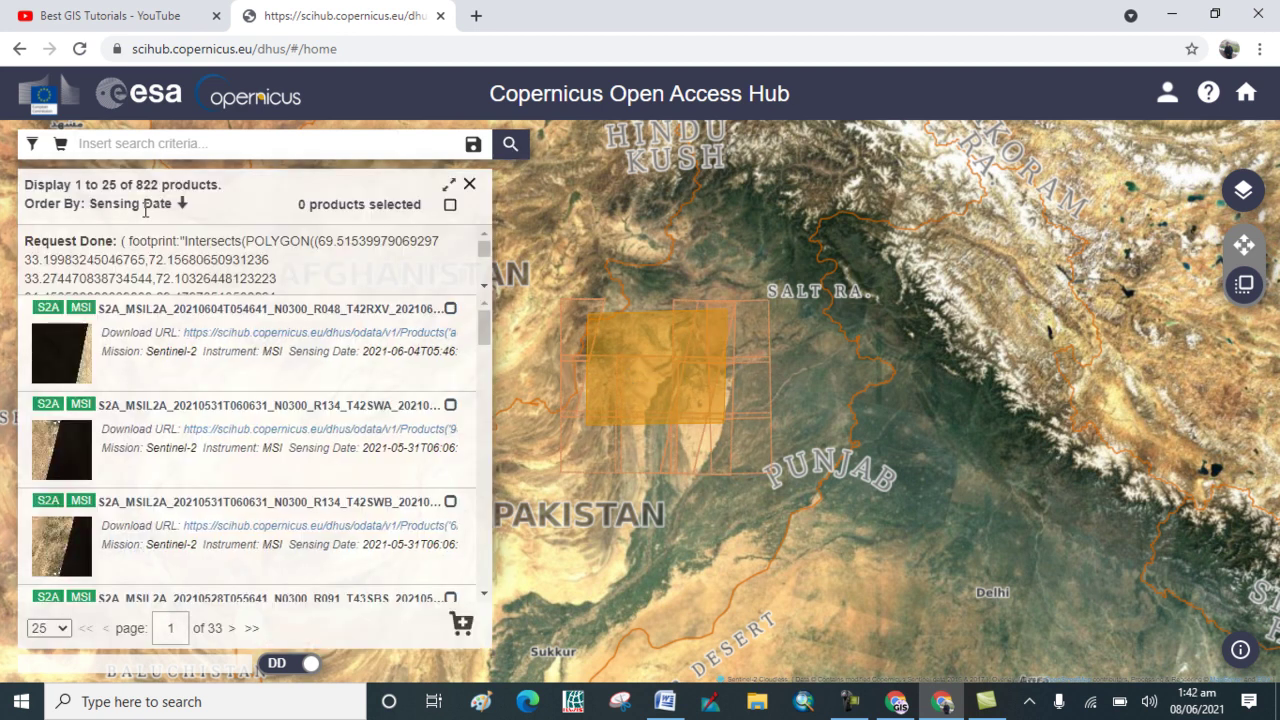
# Scroll the 822 Sentinel-2 results down to the 2021-05-28 entries
pyautogui.scroll(-3, 45, 376)
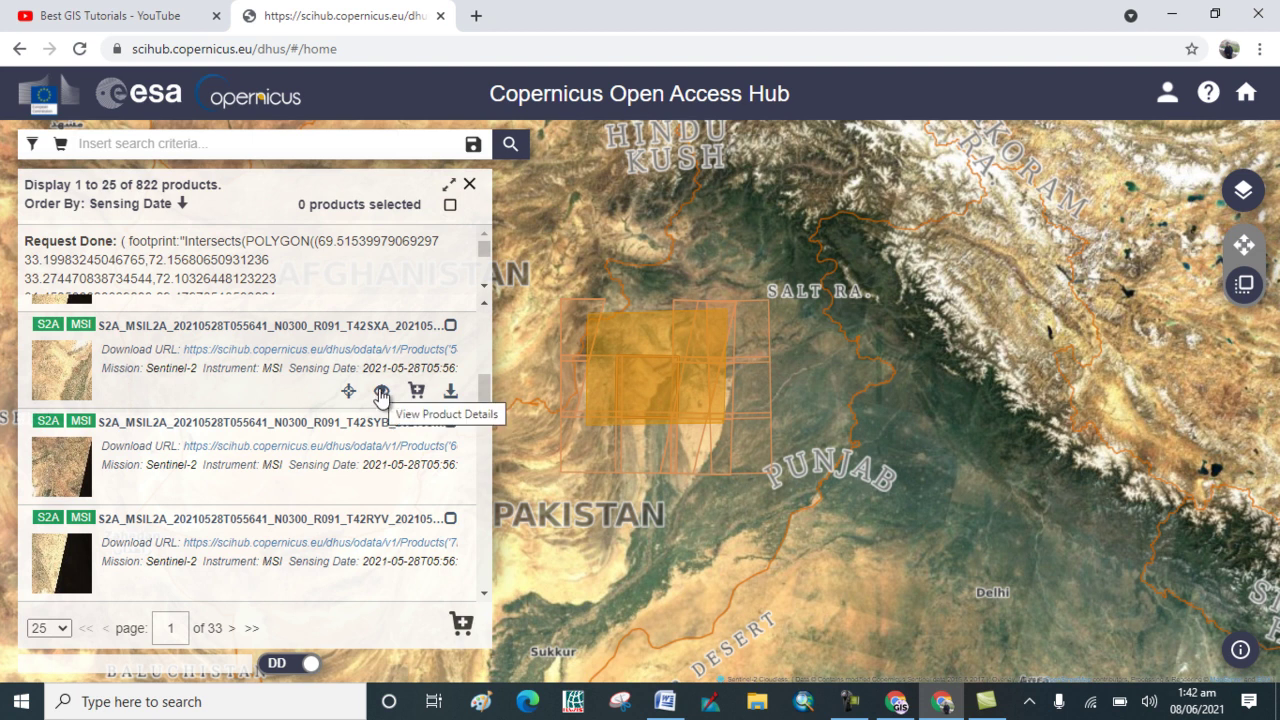
# View the 28 May 2021 T42SXA L2A product details down to its attributes summary (MSI, 1.09 GB)
pyautogui.click(381, 393)
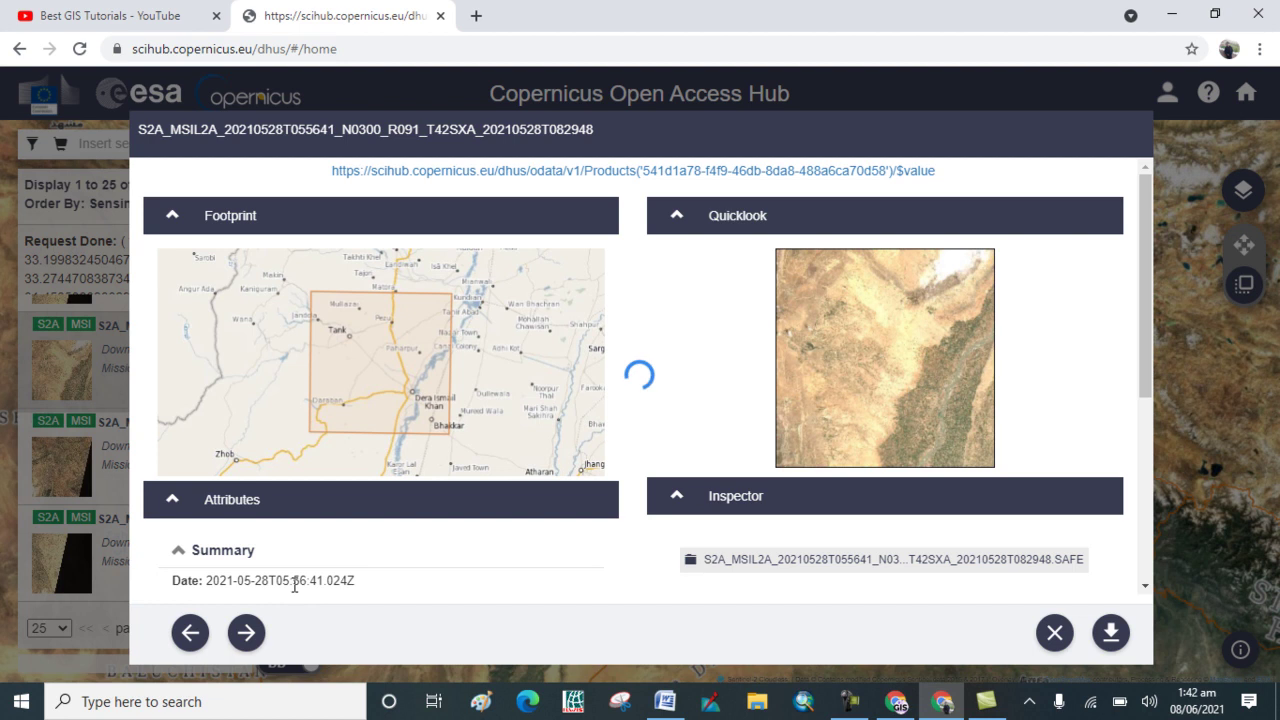
pyautogui.scroll(-1, 376, 533)
pyautogui.scroll(-1, 377, 528)
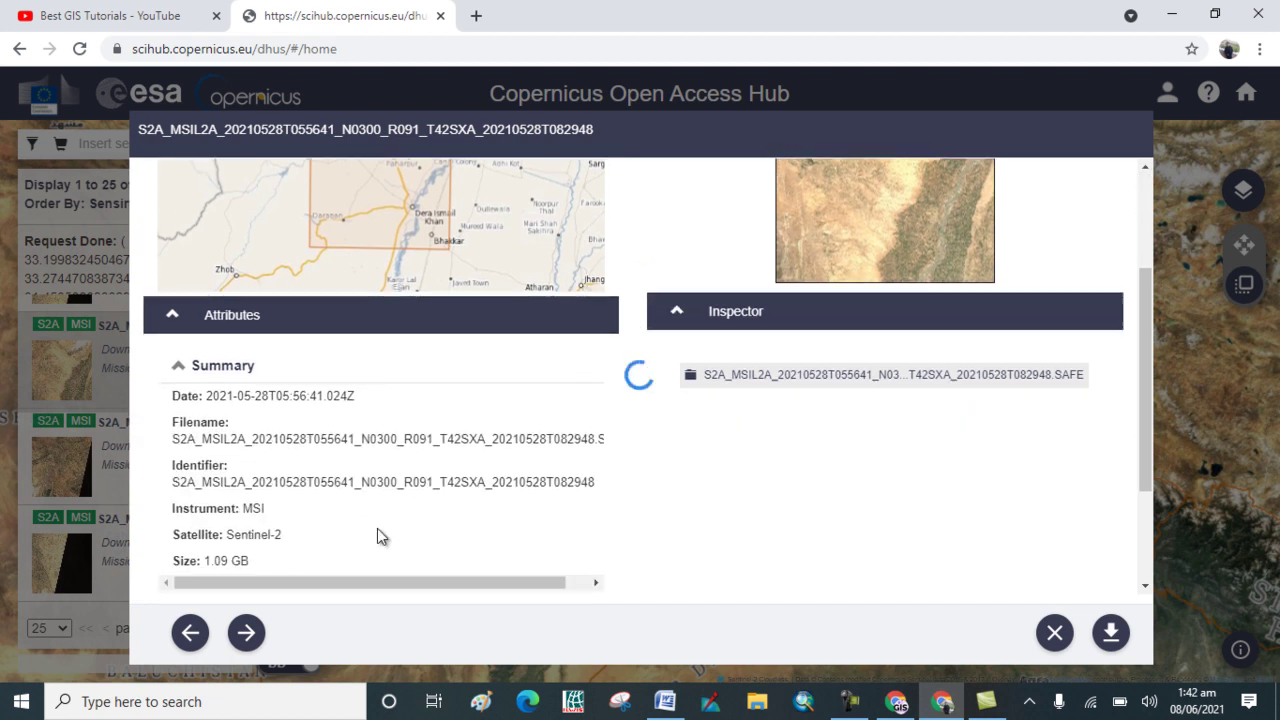
pyautogui.scroll(-2, 374, 523)
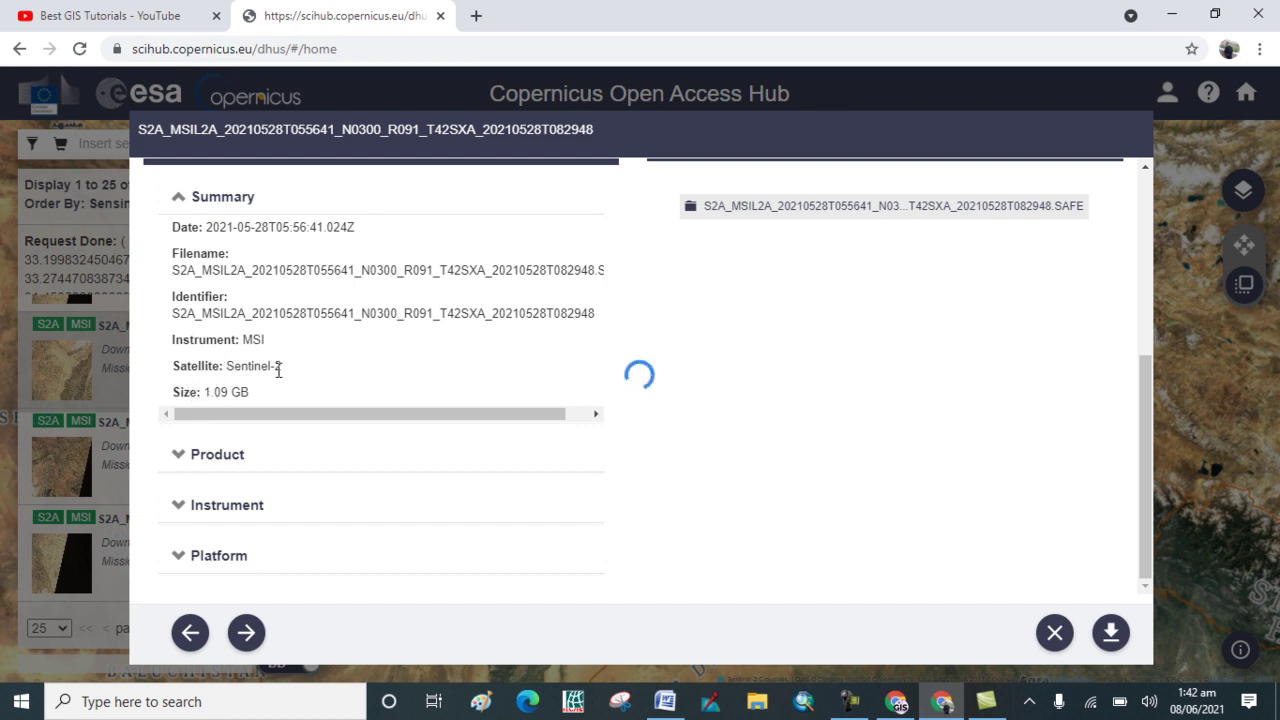
# Expand the Product attributes, check the 4.893468 percent cloud cover, and return to the top
pyautogui.click(178, 457)
pyautogui.scroll(-1, 270, 435)
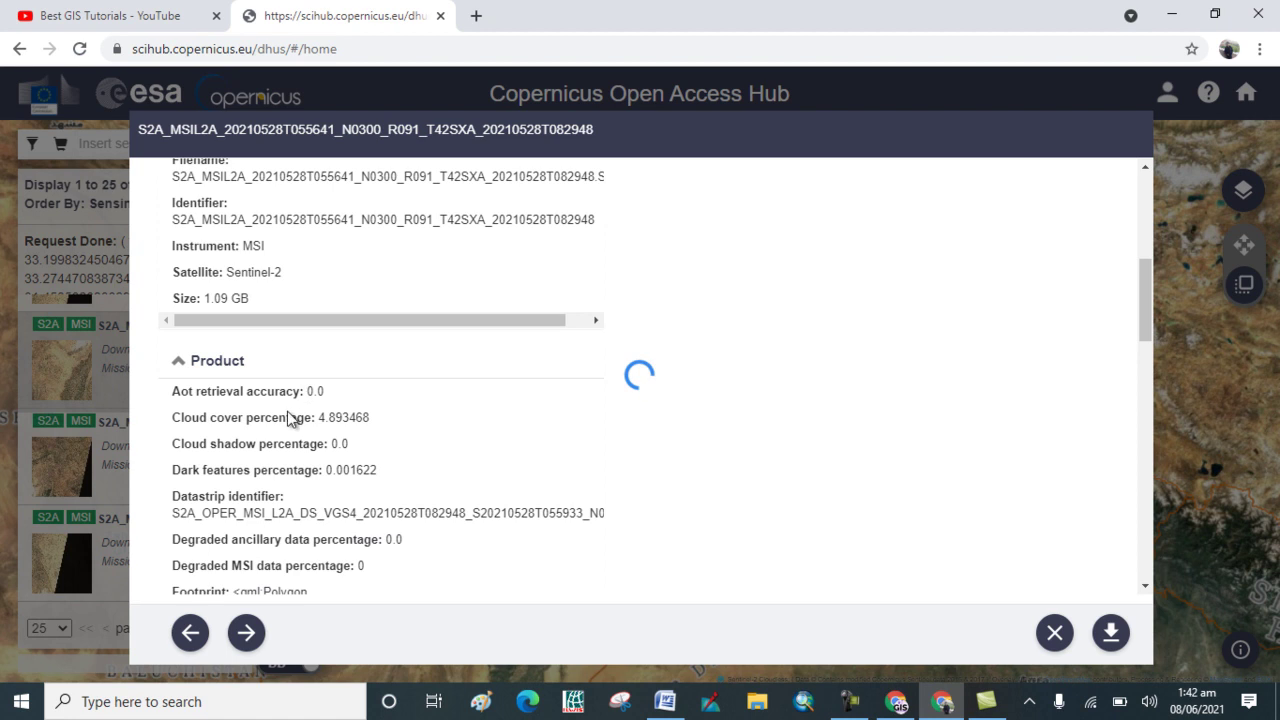
pyautogui.scroll(-2, 349, 438)
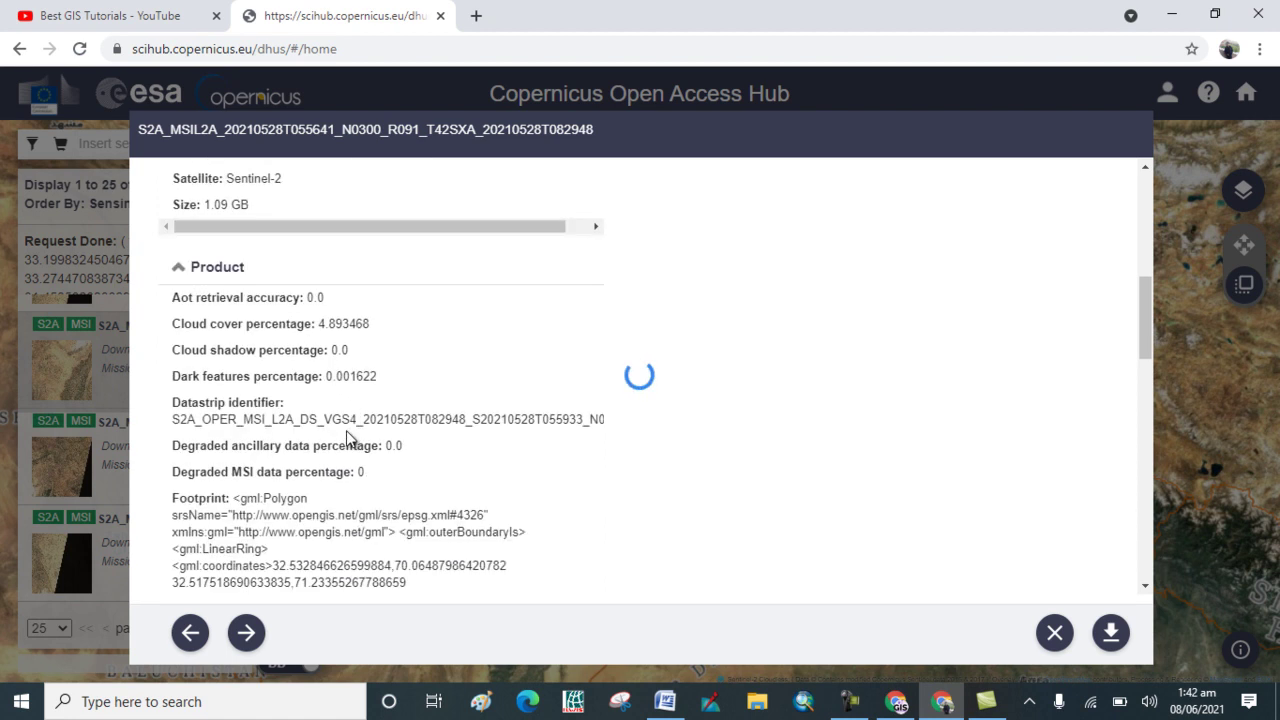
pyautogui.scroll(-3, 349, 438)
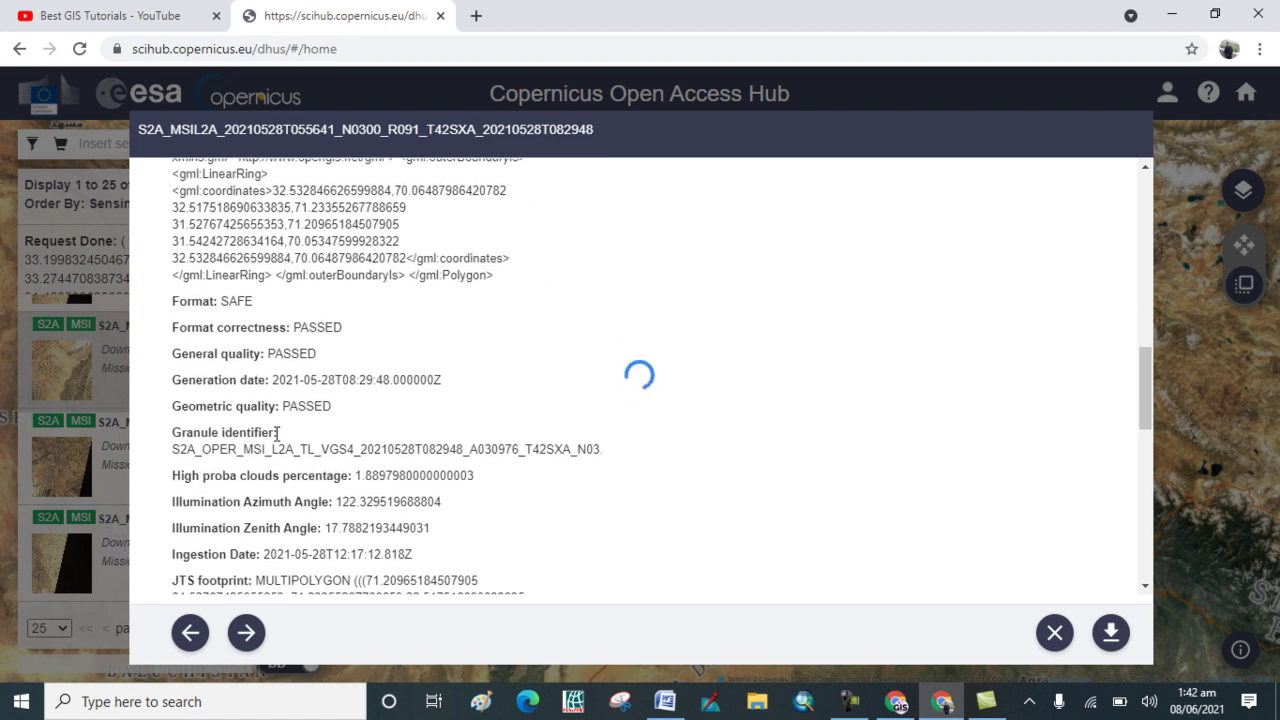
pyautogui.scroll(-4, 268, 432)
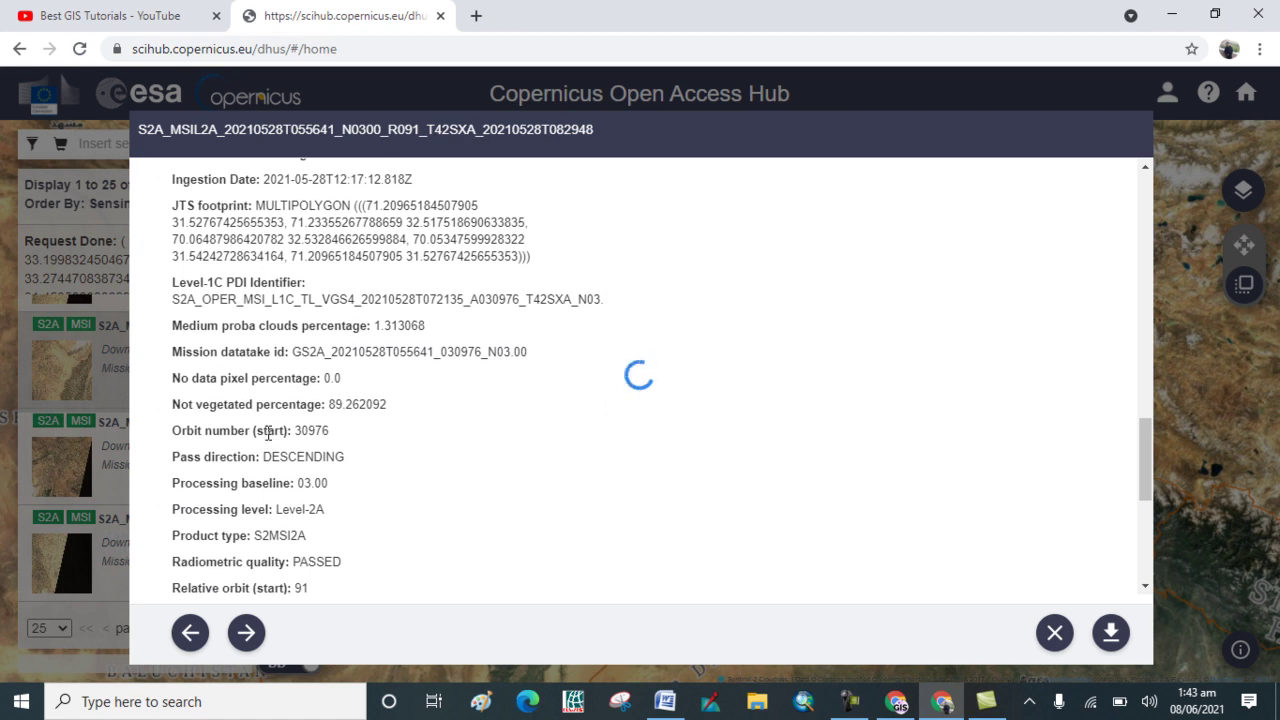
pyautogui.scroll(-1, 258, 401)
pyautogui.scroll(-3, 258, 401)
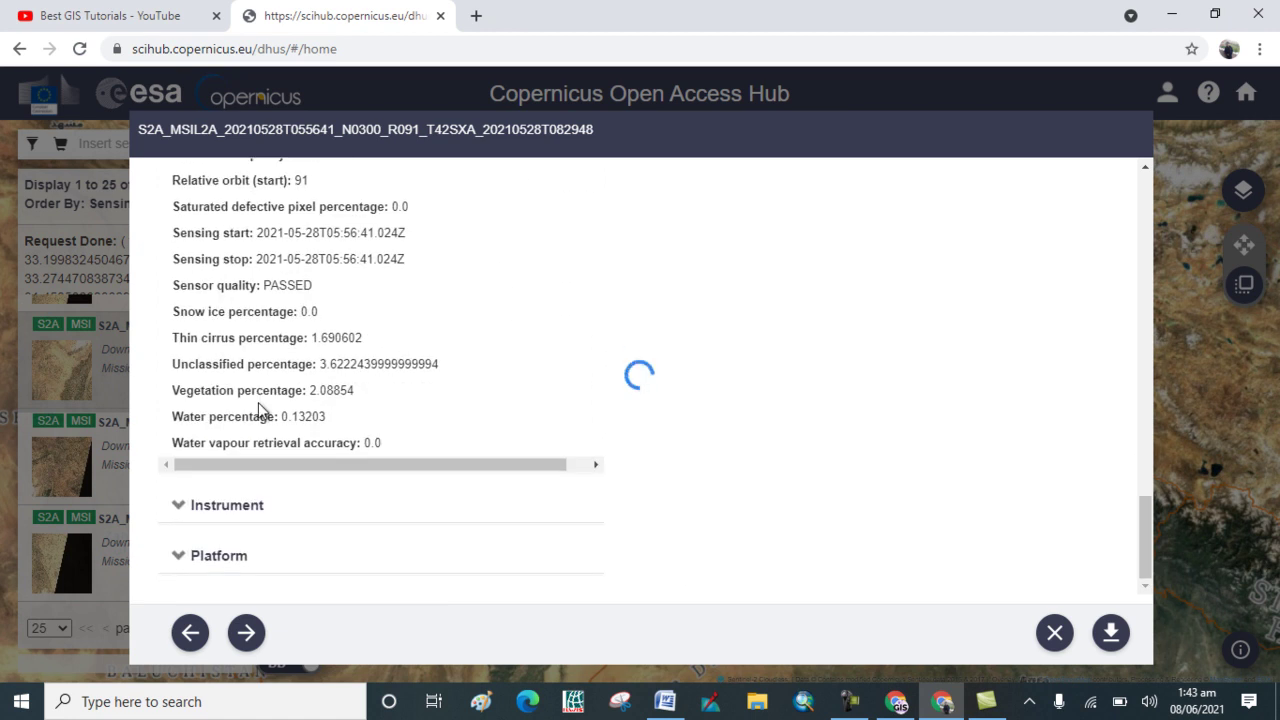
pyautogui.scroll(12, 258, 406)
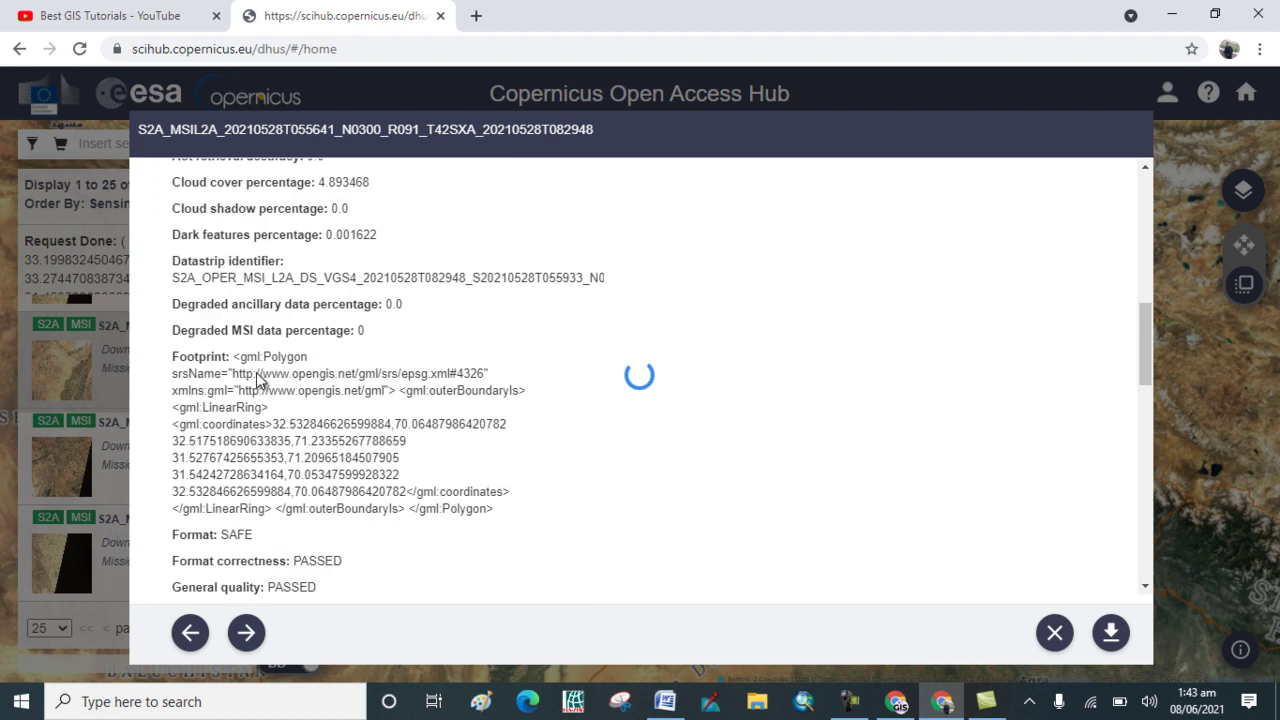
pyautogui.scroll(6, 258, 381)
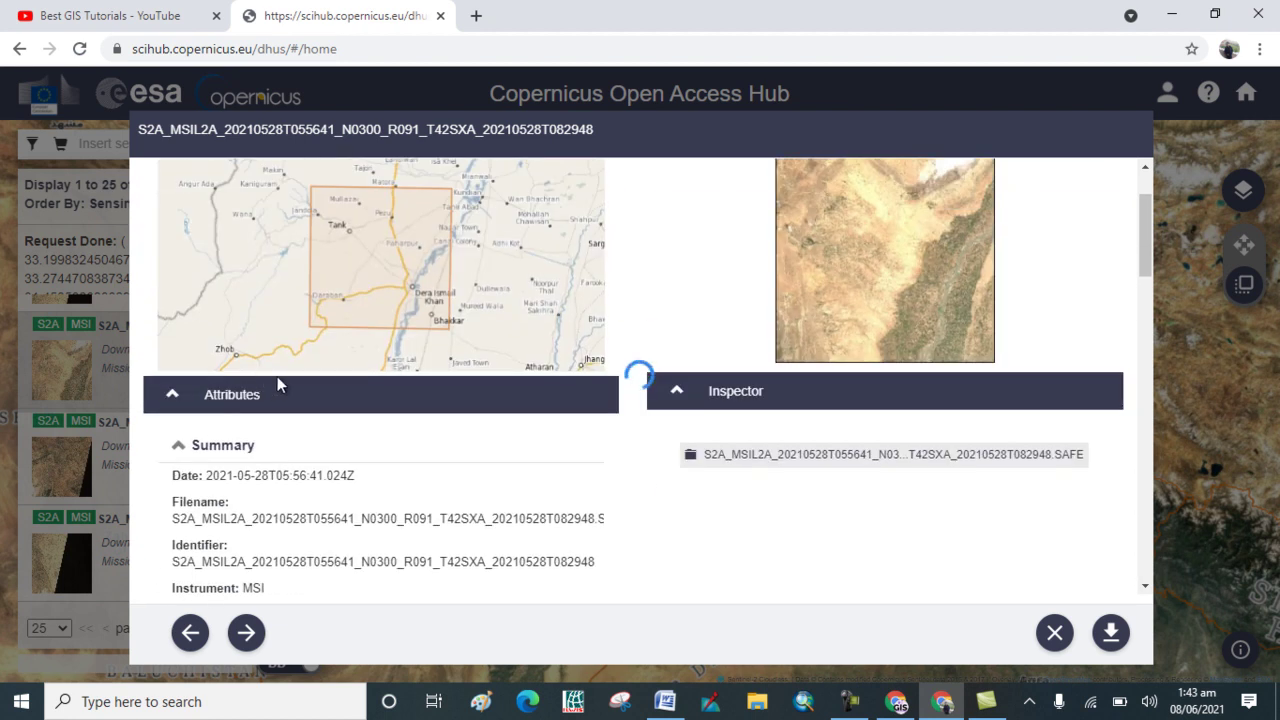
pyautogui.scroll(1, 278, 380)
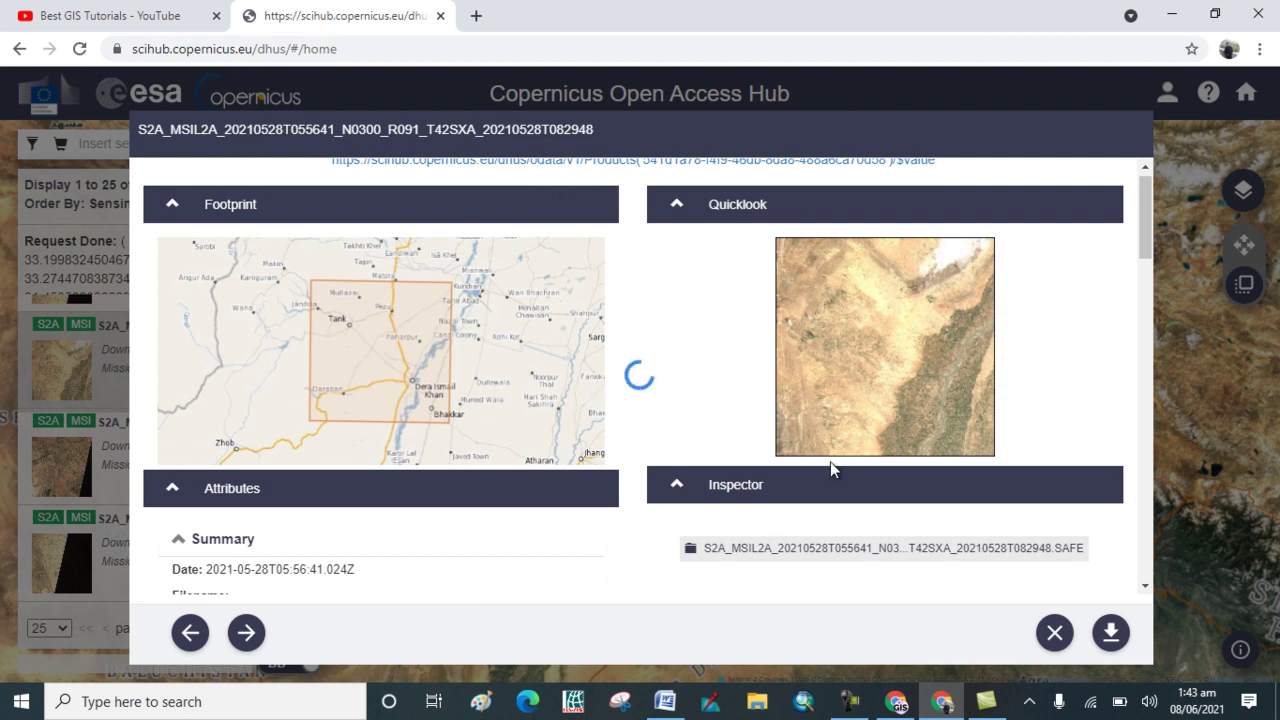
# Download the T42SXA product as a 1.1 GB zip and close the details dialog
pyautogui.click(1110, 636)
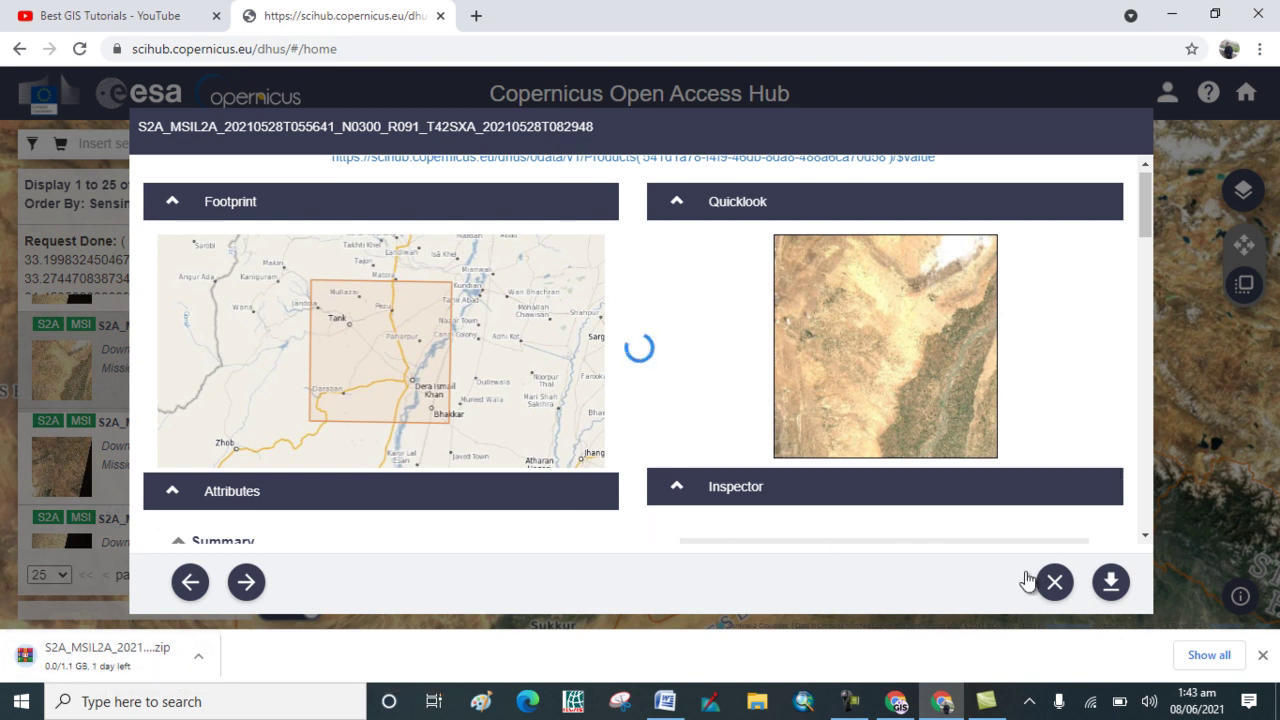
pyautogui.click(1053, 582)
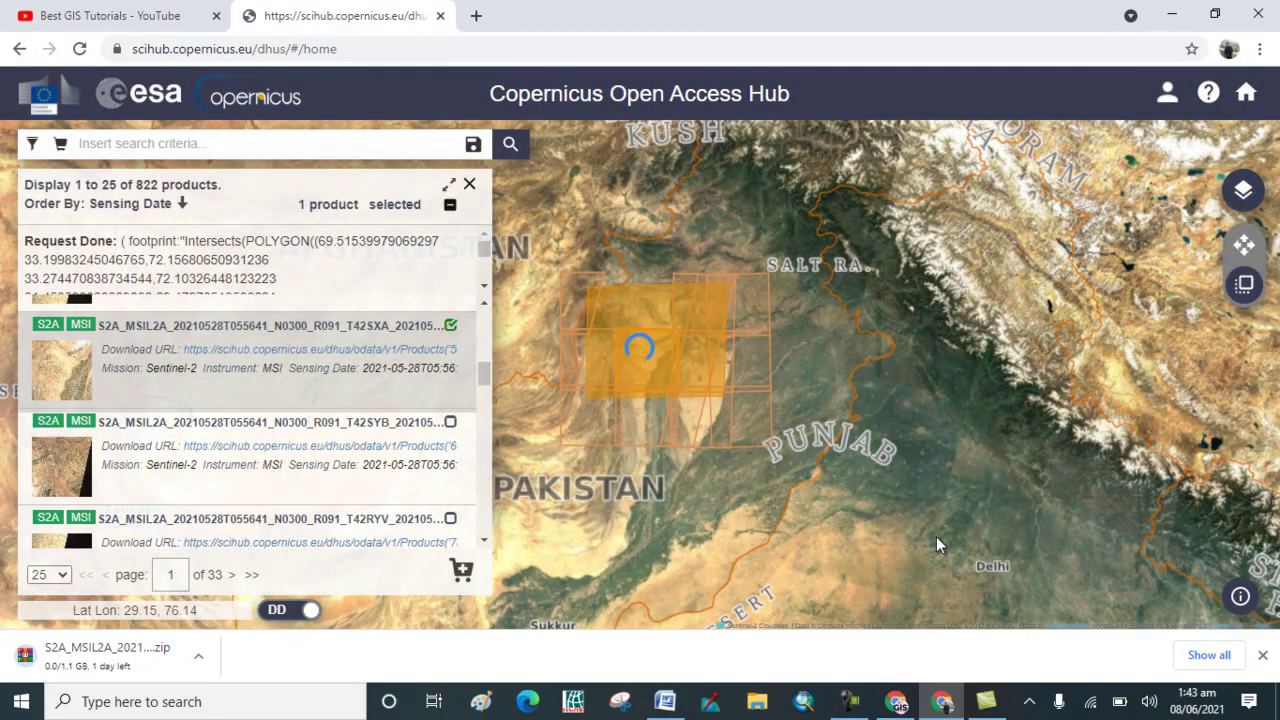